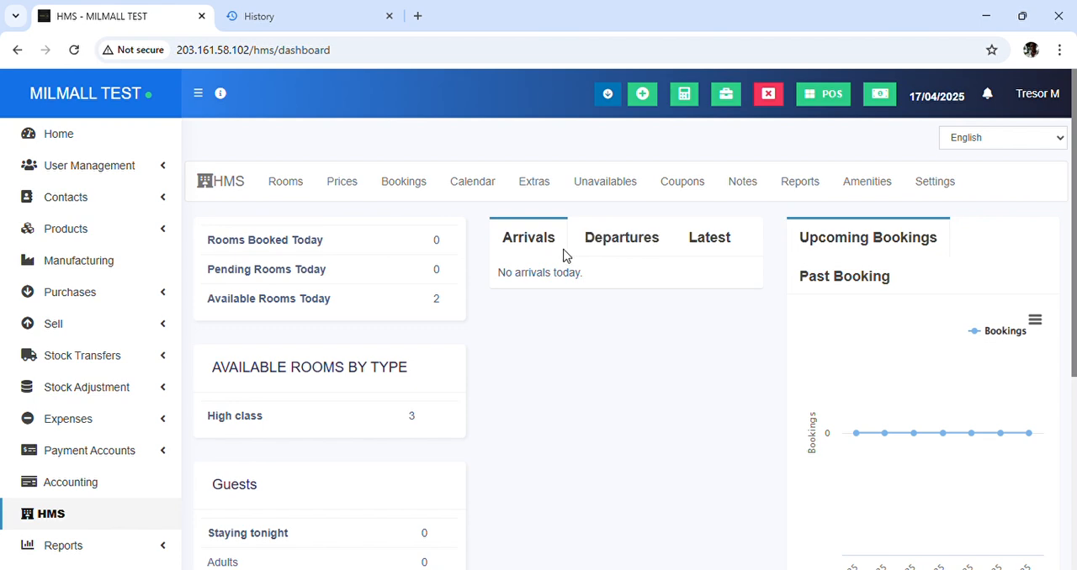
# Review the hotel dashboard's departures, latest bookings, upcoming bookings chart, available rooms by type and guest figures
pyautogui.click(637, 251)
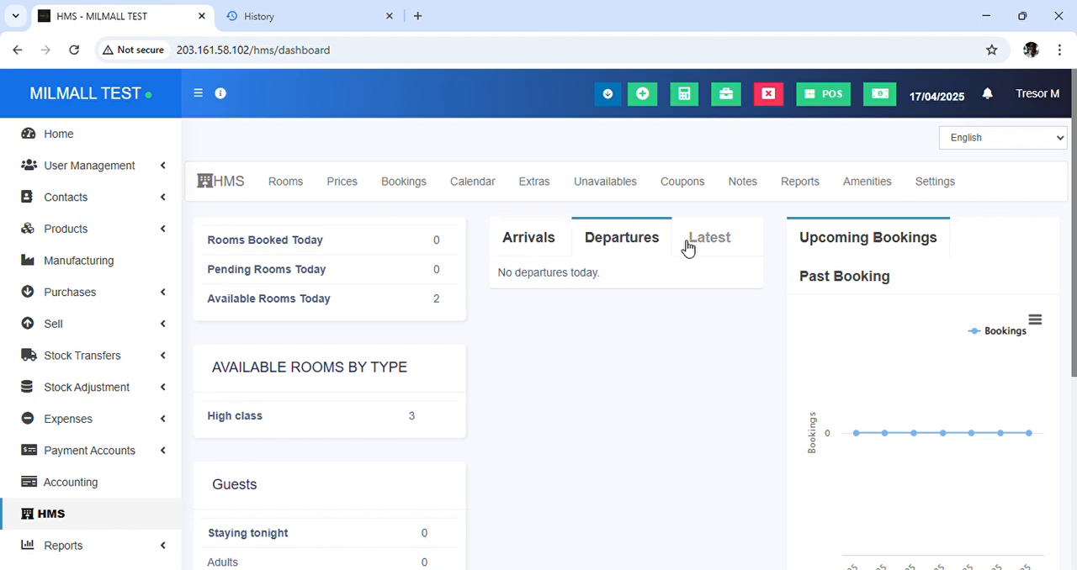
pyautogui.click(714, 244)
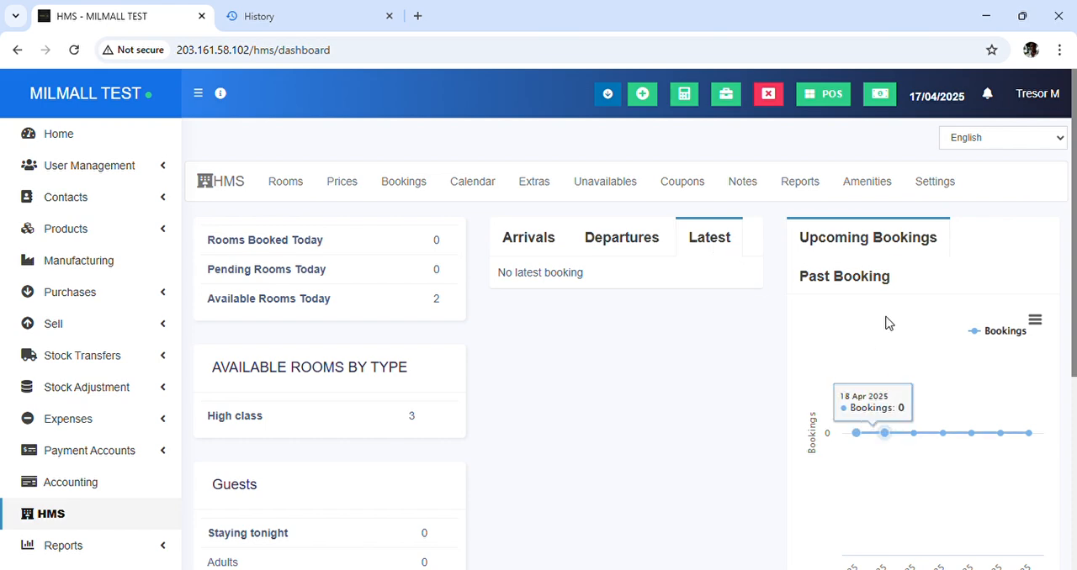
pyautogui.scroll(-1, 882, 404)
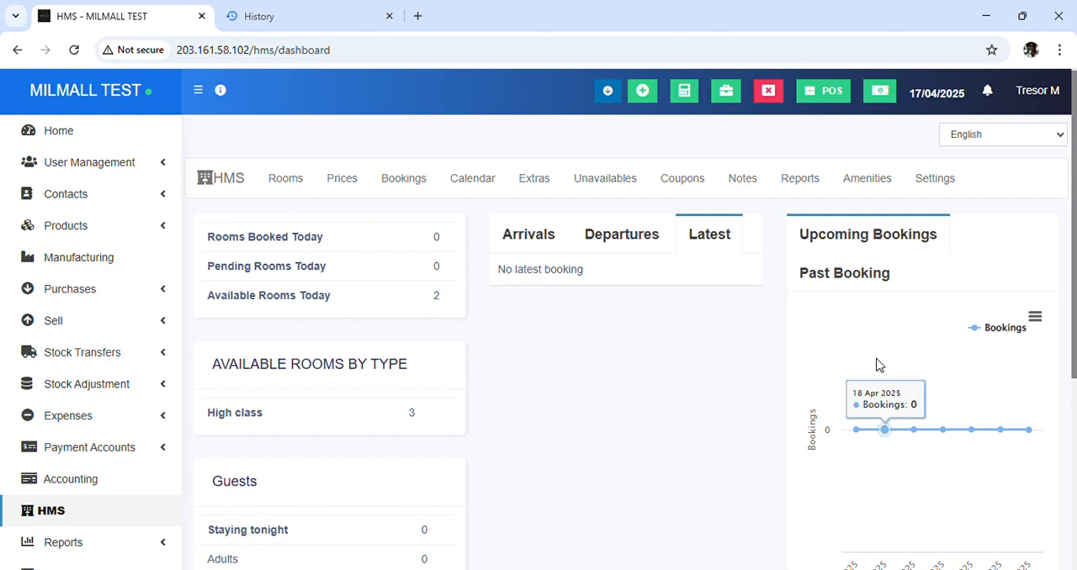
pyautogui.scroll(-3, 879, 363)
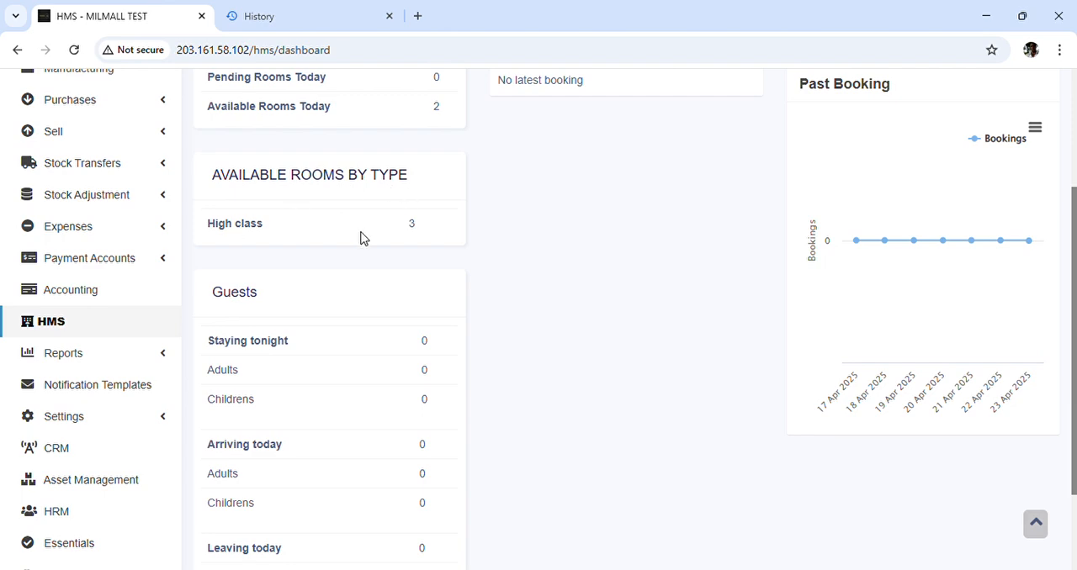
pyautogui.scroll(-2, 362, 238)
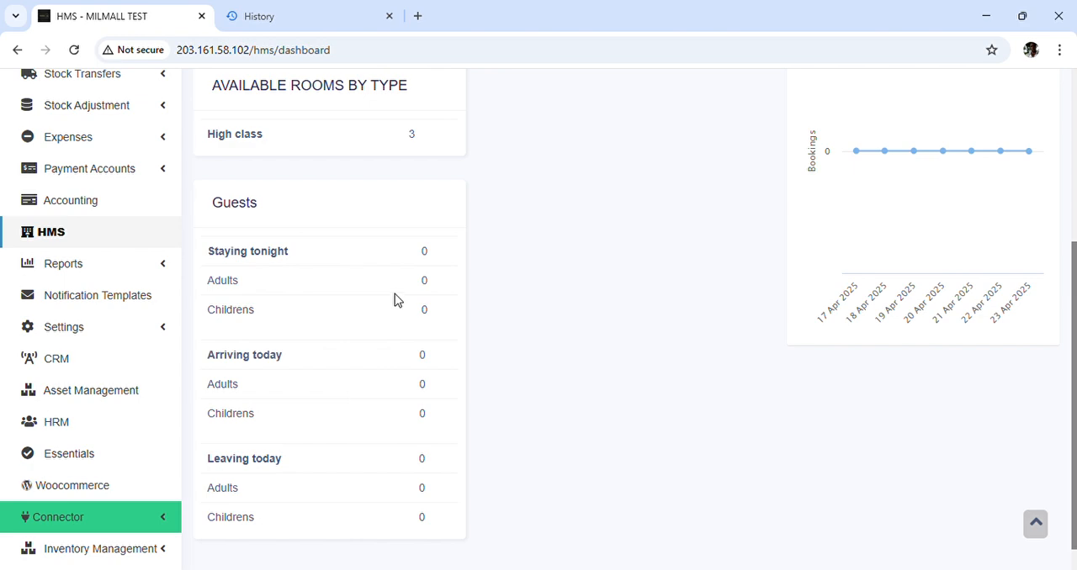
pyautogui.scroll(3, 397, 300)
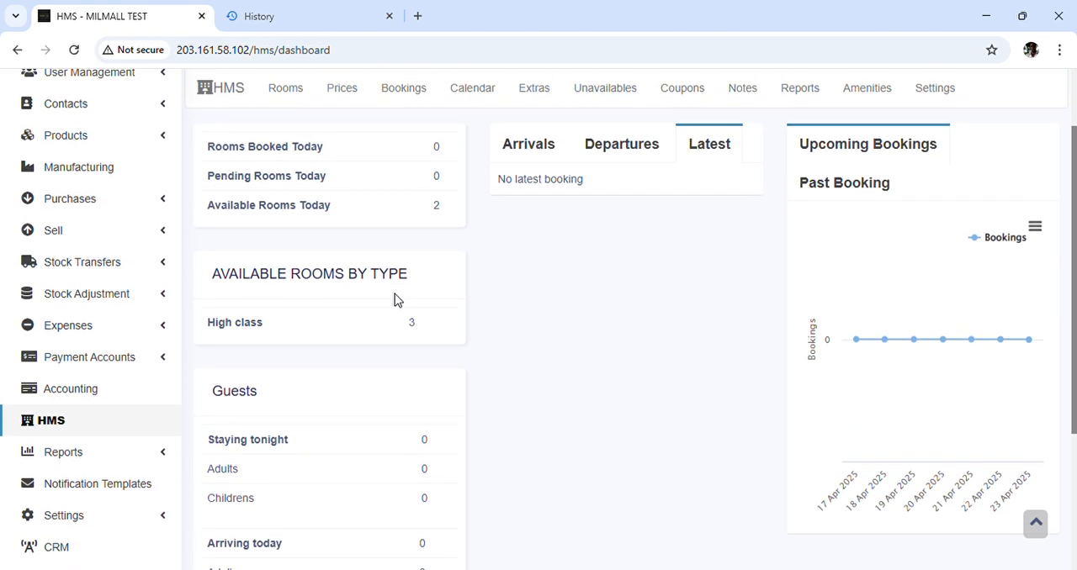
pyautogui.scroll(1, 394, 294)
pyautogui.scroll(-2, 394, 294)
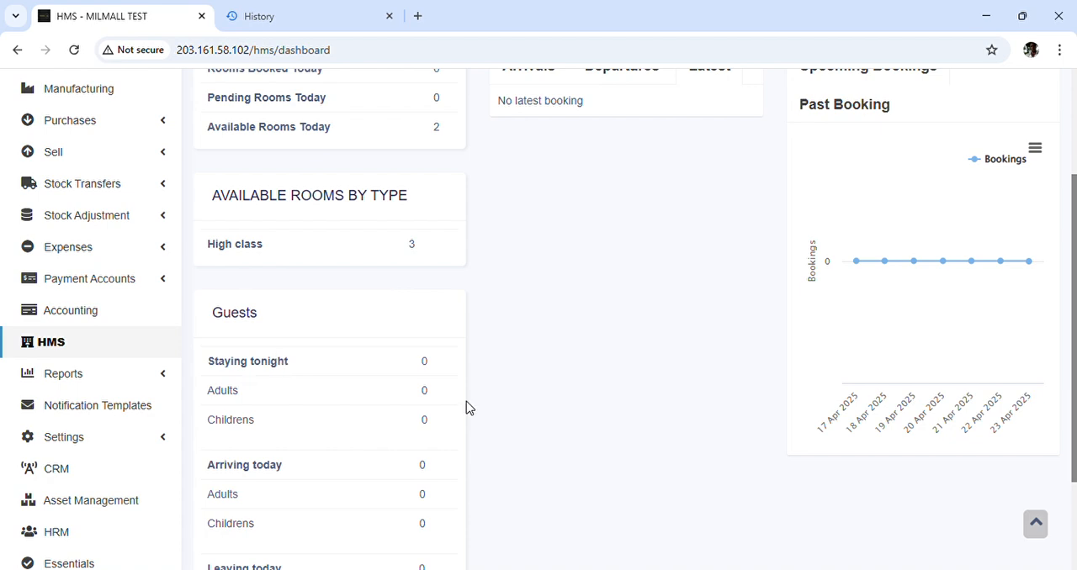
pyautogui.scroll(2, 473, 404)
pyautogui.scroll(1, 473, 404)
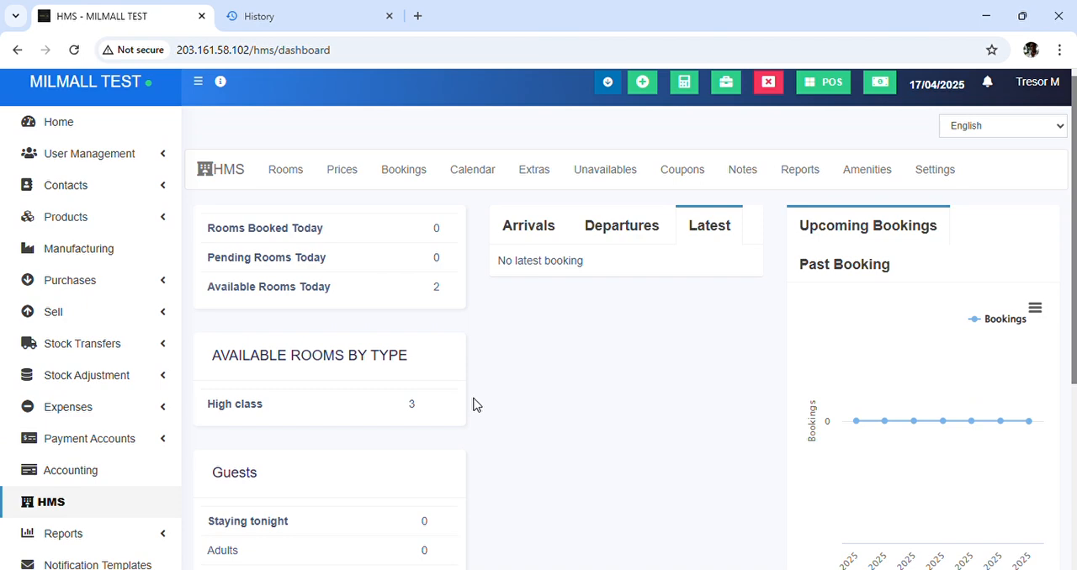
# Start adding a new room type from the hotel's room list and name its accommodation type "Single Room"
pyautogui.click(287, 171)
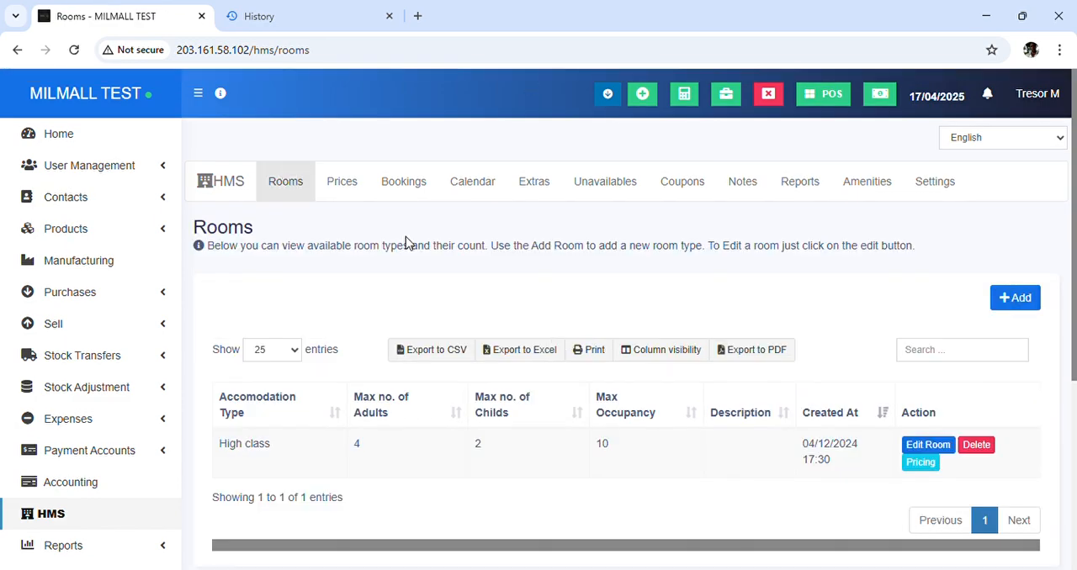
pyautogui.scroll(-1, 556, 341)
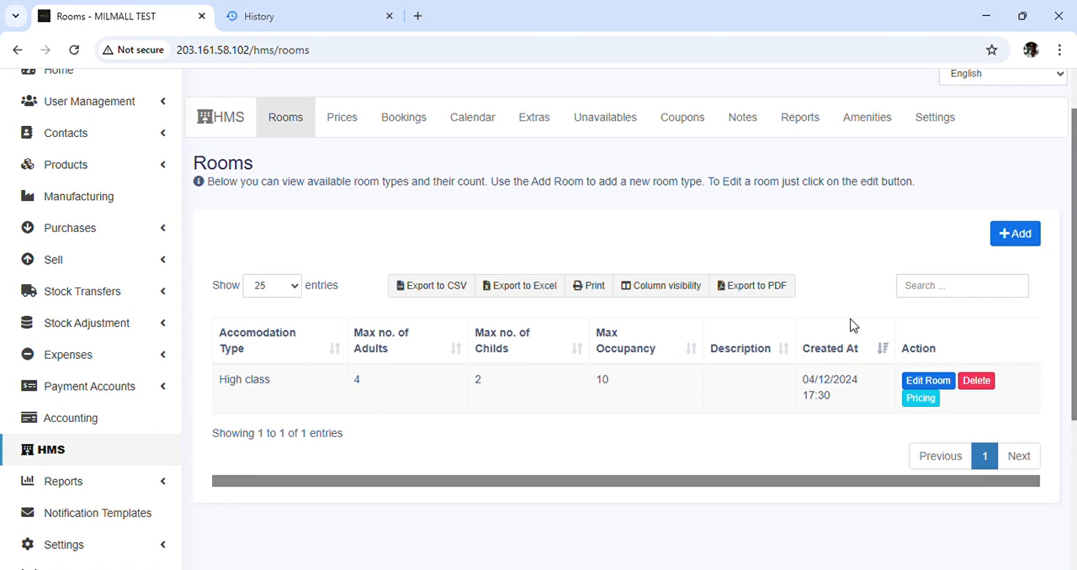
pyautogui.click(1028, 239)
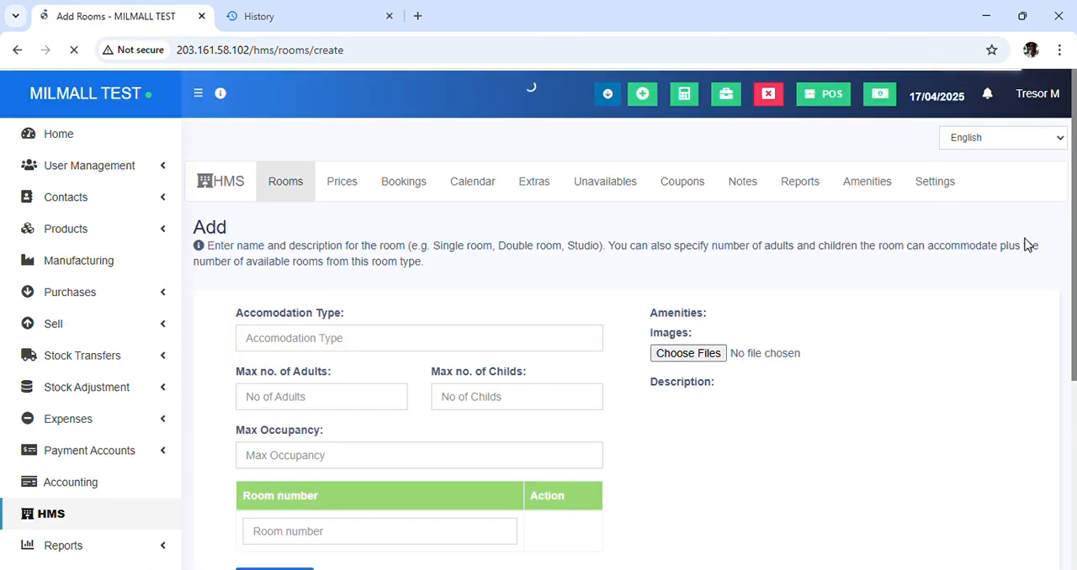
pyautogui.click(456, 340)
pyautogui.write('Single Room')
# Set the Single Room's capacity to 2 adults and 1 child, with a maximum occupancy of 2
pyautogui.click(328, 404)
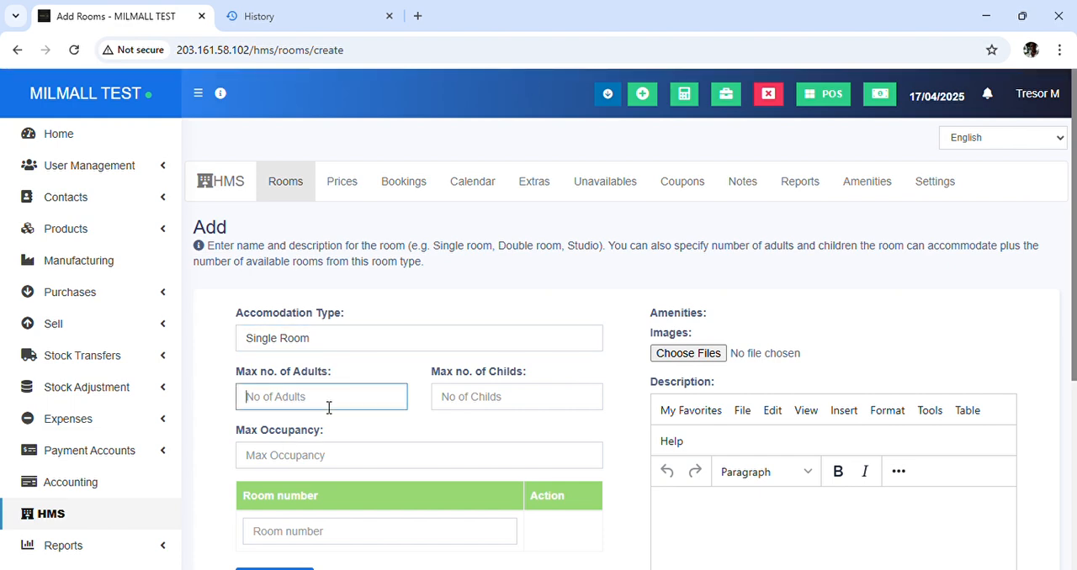
pyautogui.write('2')
pyautogui.click(469, 404)
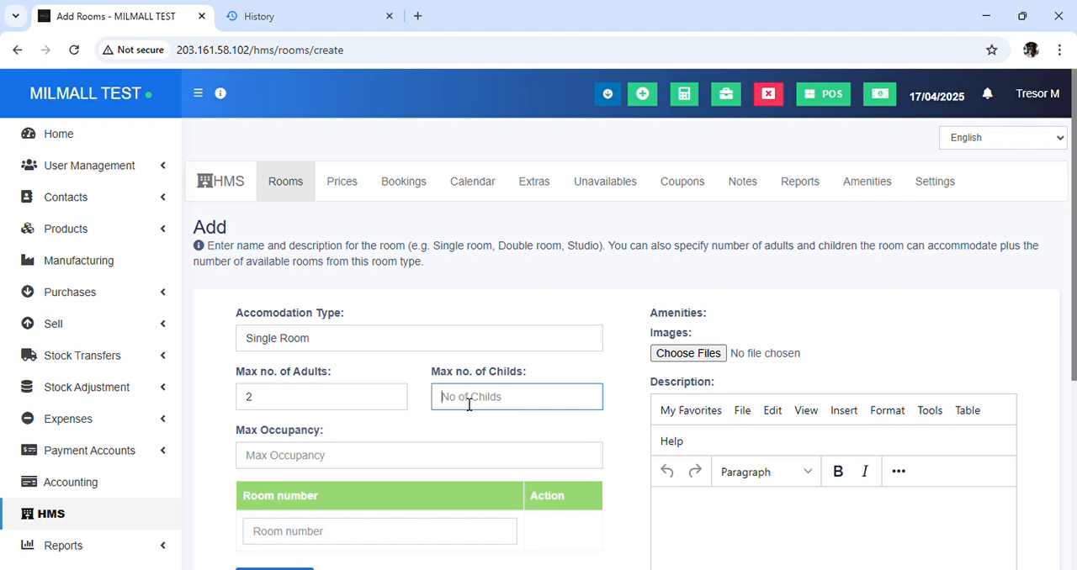
pyautogui.write('1')
pyautogui.doubleClick(488, 409)
pyautogui.scroll(-1, 488, 409)
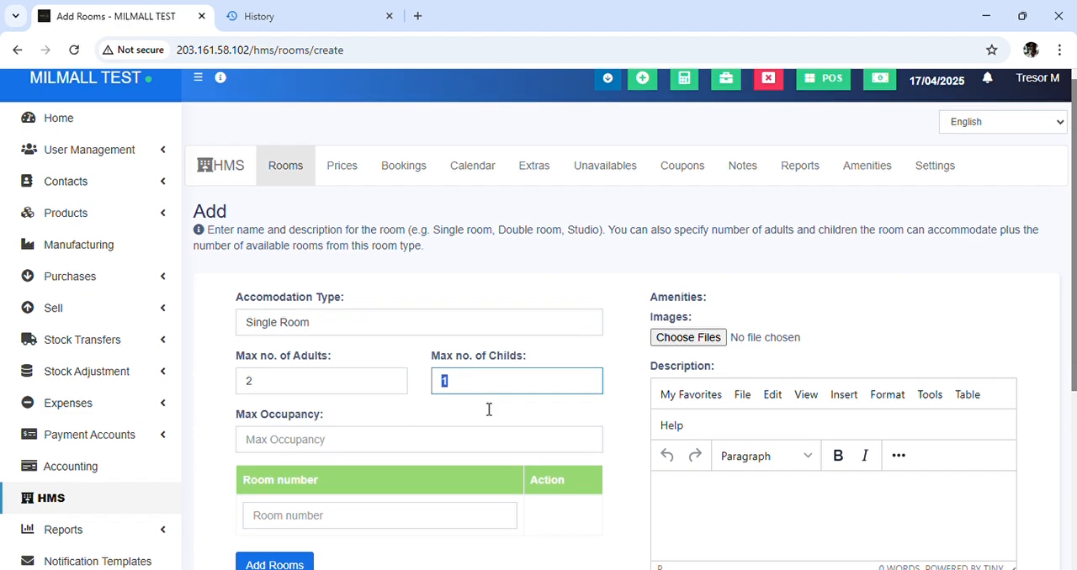
pyautogui.click(353, 447)
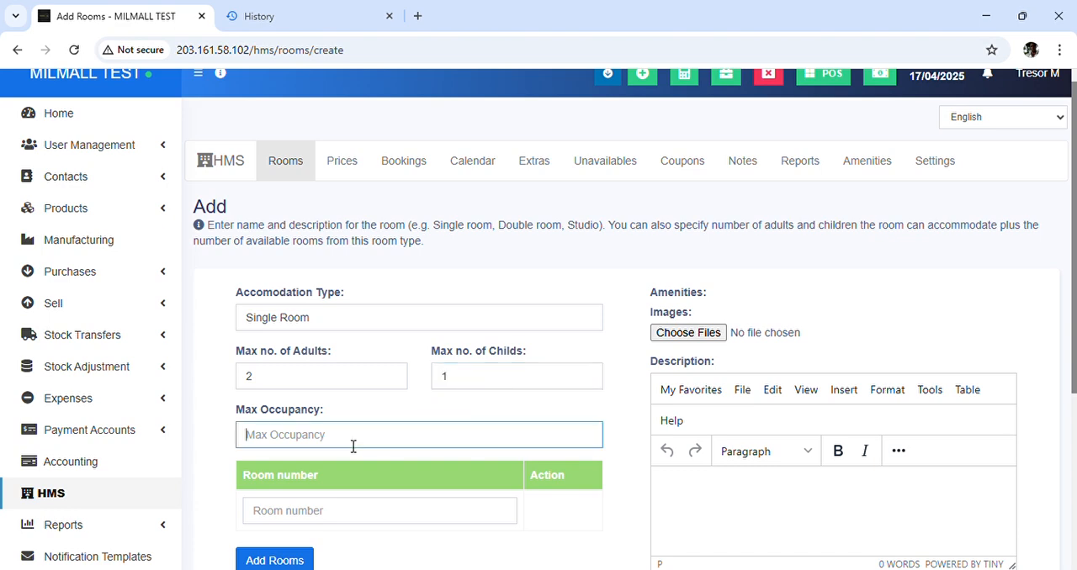
pyautogui.write('3')
pyautogui.scroll(-1, 353, 447)
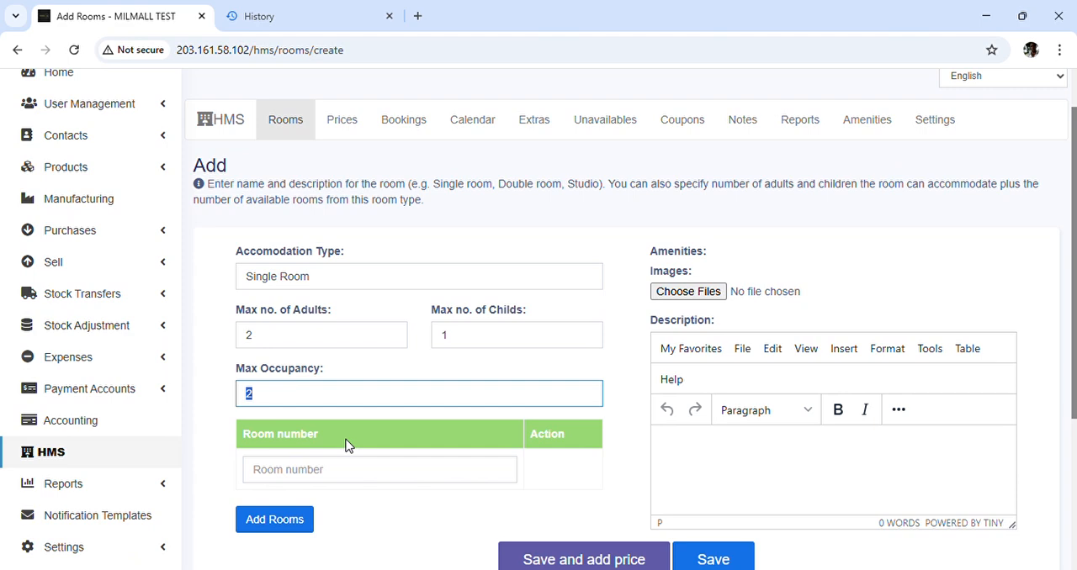
# Enter room number 203 and add a second room numbered 303
pyautogui.click(354, 472)
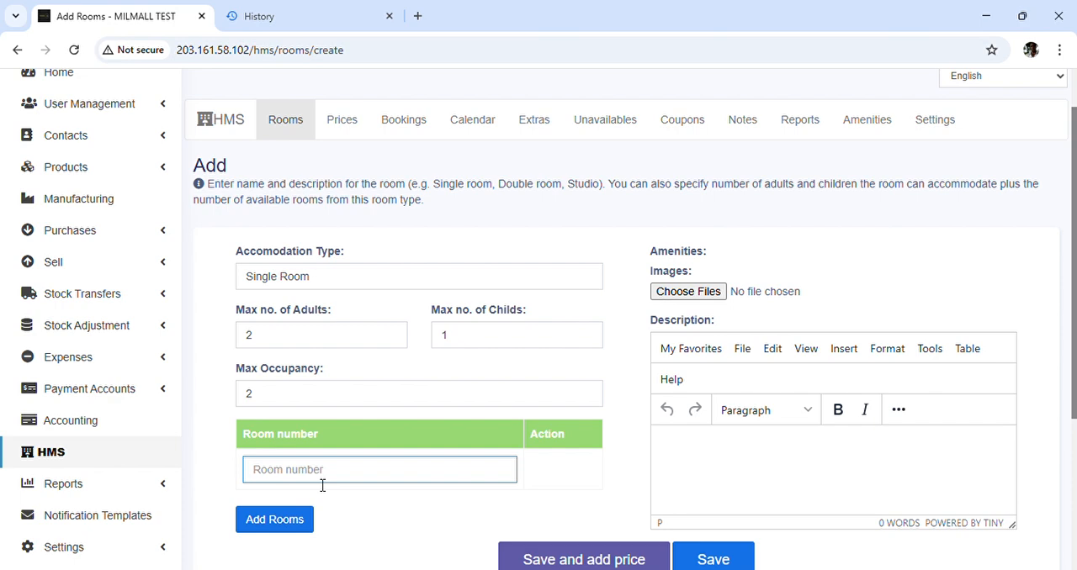
pyautogui.write('203')
pyautogui.click(291, 522)
pyautogui.click(303, 522)
pyautogui.write('303')
pyautogui.scroll(-1, 303, 525)
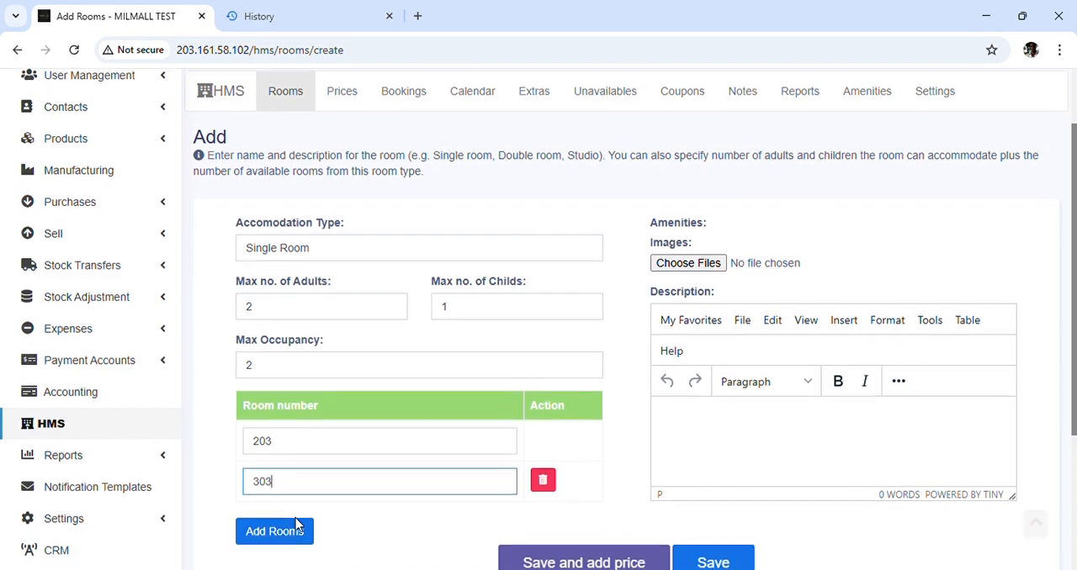
# Write the room description "This is a single room with x yz ameties."
pyautogui.scroll(-1, 450, 527)
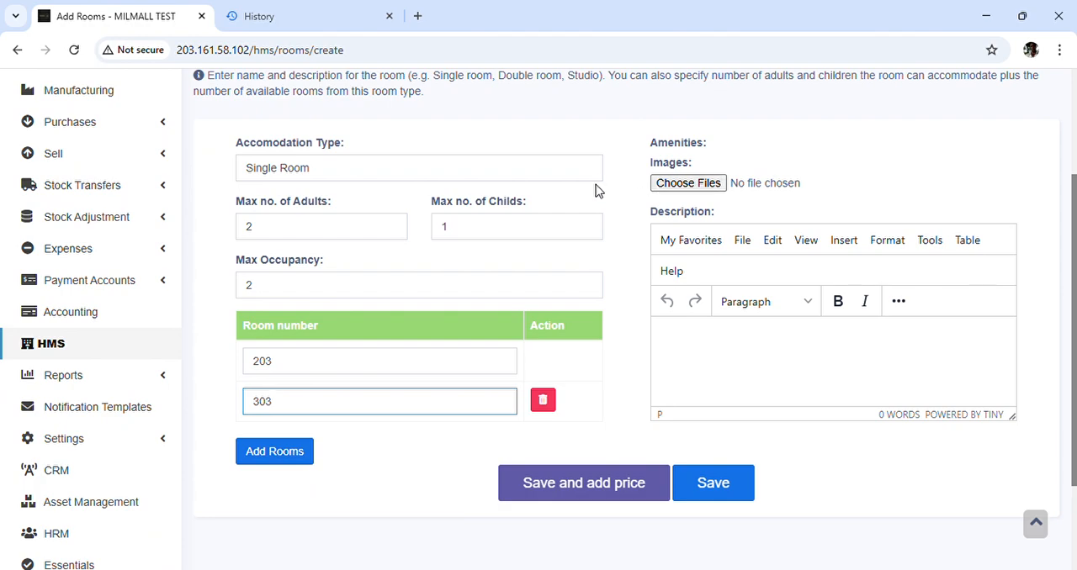
pyautogui.scroll(-2, 414, 256)
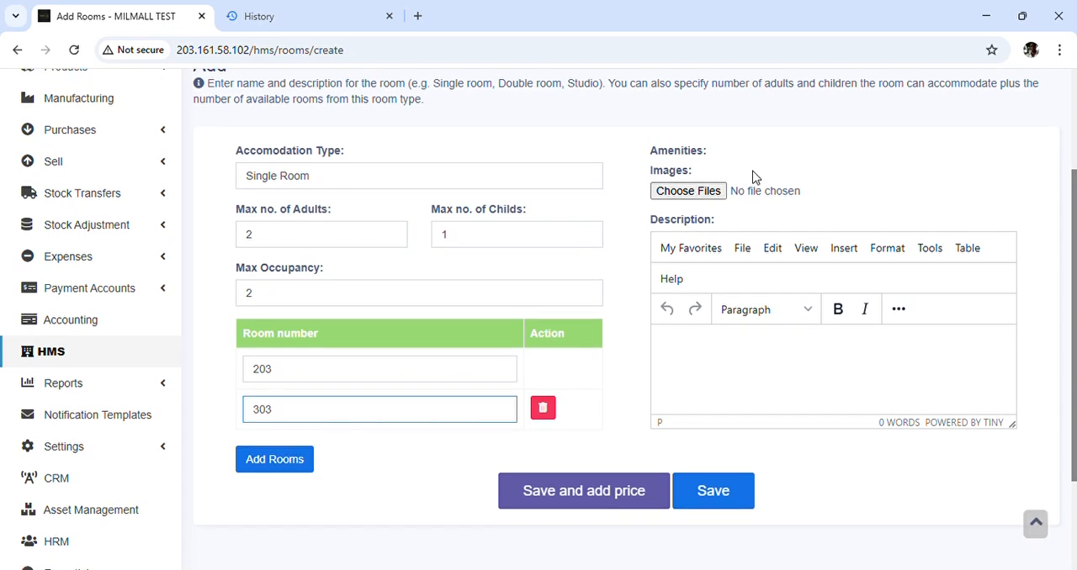
pyautogui.click(730, 366)
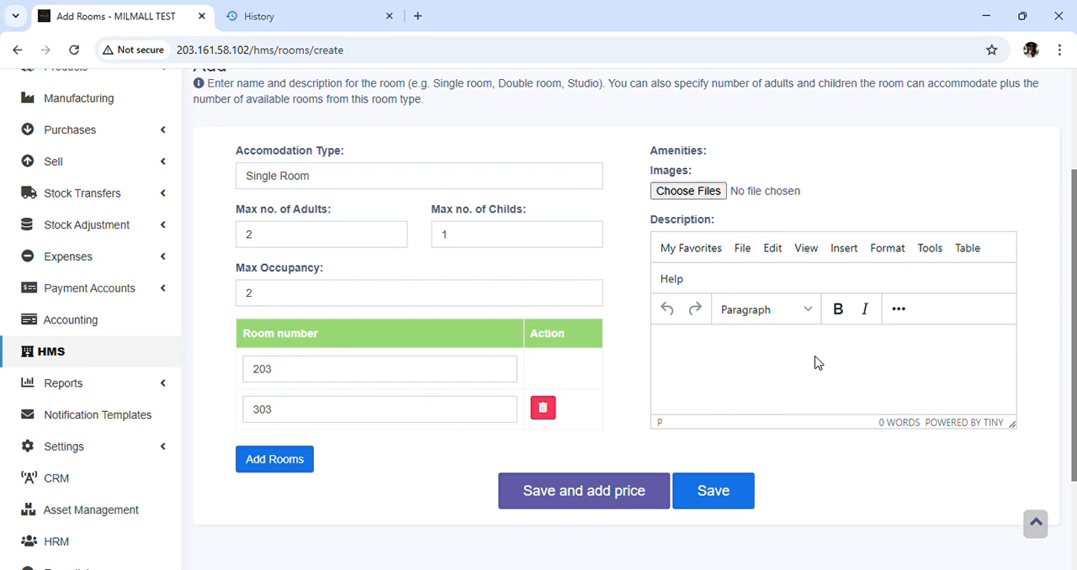
pyautogui.write('This a ')
pyautogui.write('s')
pyautogui.press('BackSpace')
pyautogui.press('BackSpace')
pyautogui.press('BackSpace')
pyautogui.write('is a single room with')
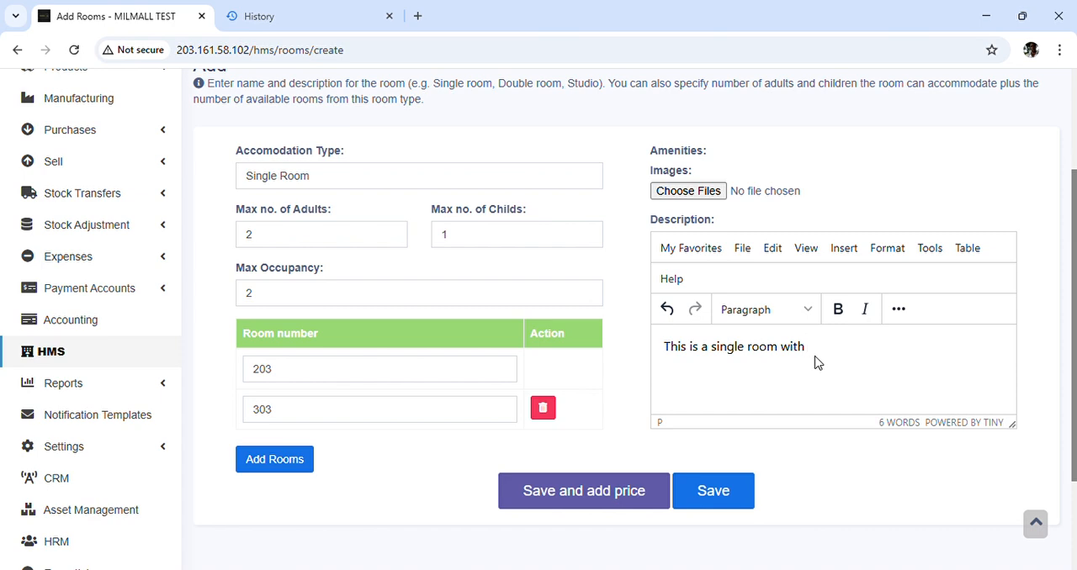
pyautogui.write(' x yz ameties.')
# Save the Single Room type and continue to adding its price
pyautogui.scroll(1, 468, 256)
pyautogui.scroll(-1, 467, 256)
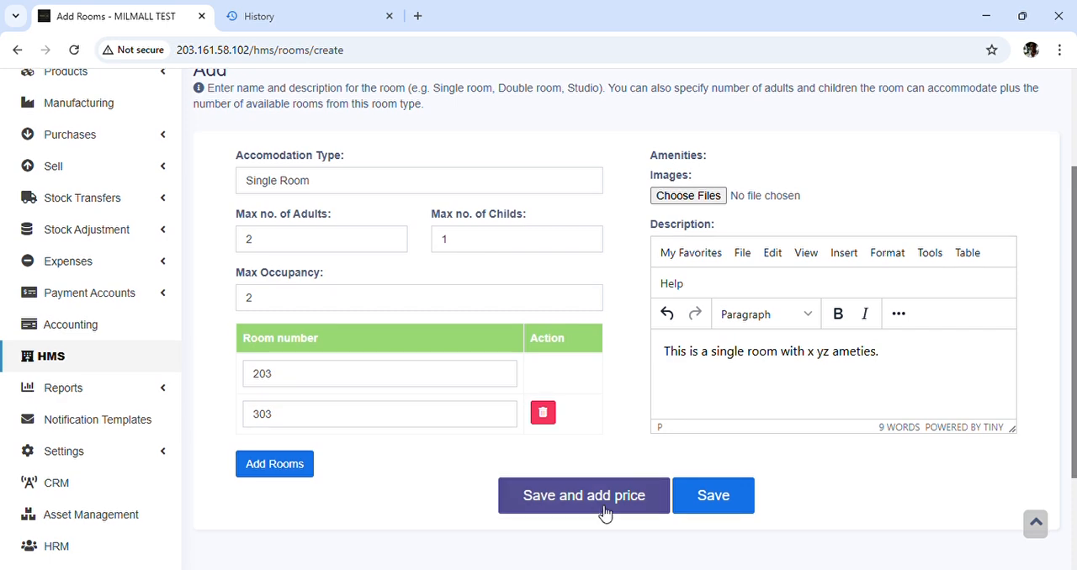
pyautogui.click(602, 498)
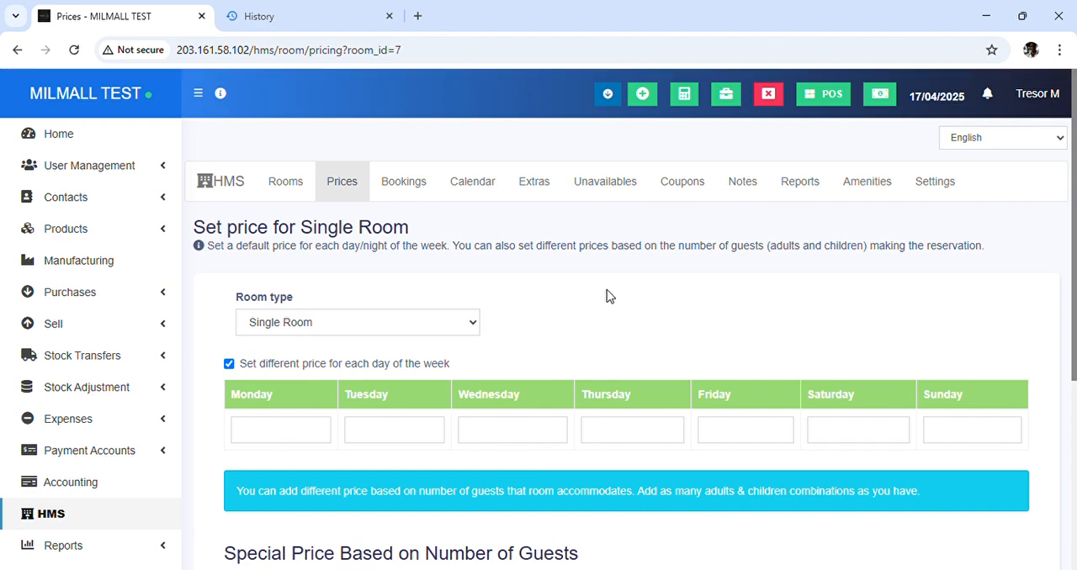
# Turn off different pricing for each day of the week and set the default price per night to 80000
pyautogui.scroll(-1, 607, 296)
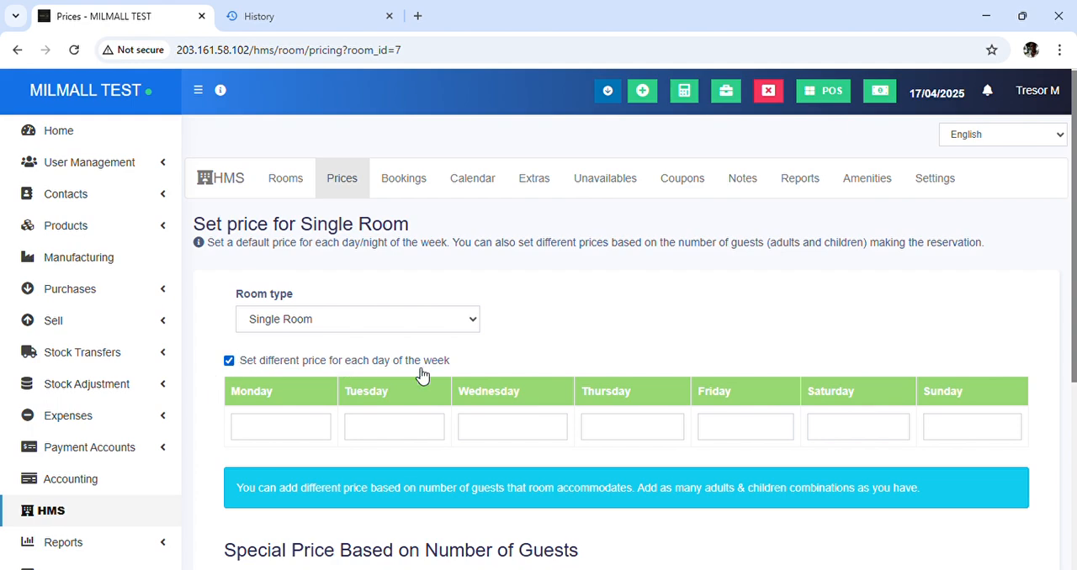
pyautogui.scroll(-1, 422, 376)
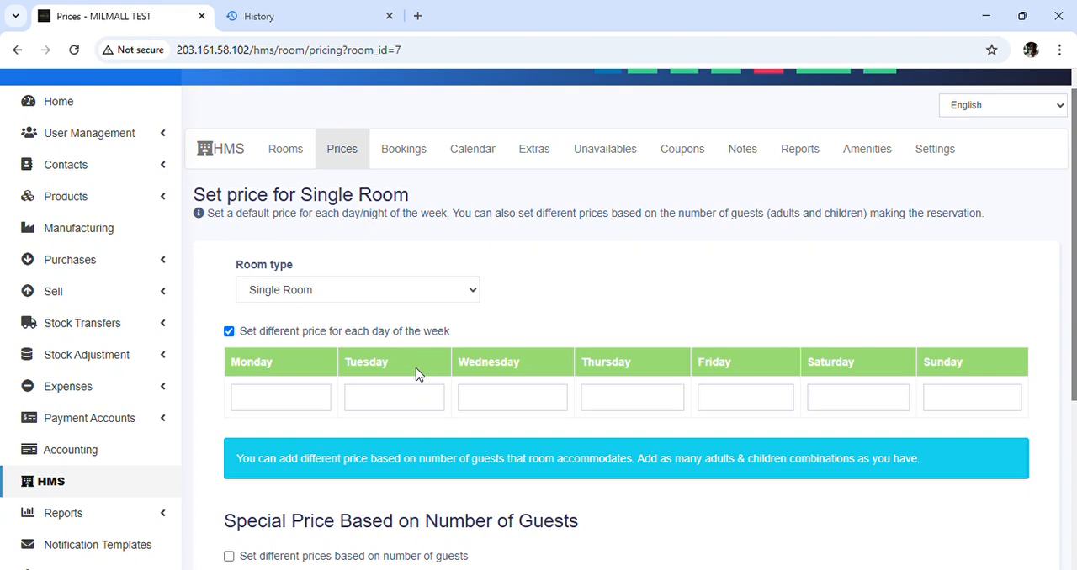
pyautogui.click(229, 334)
pyautogui.click(313, 385)
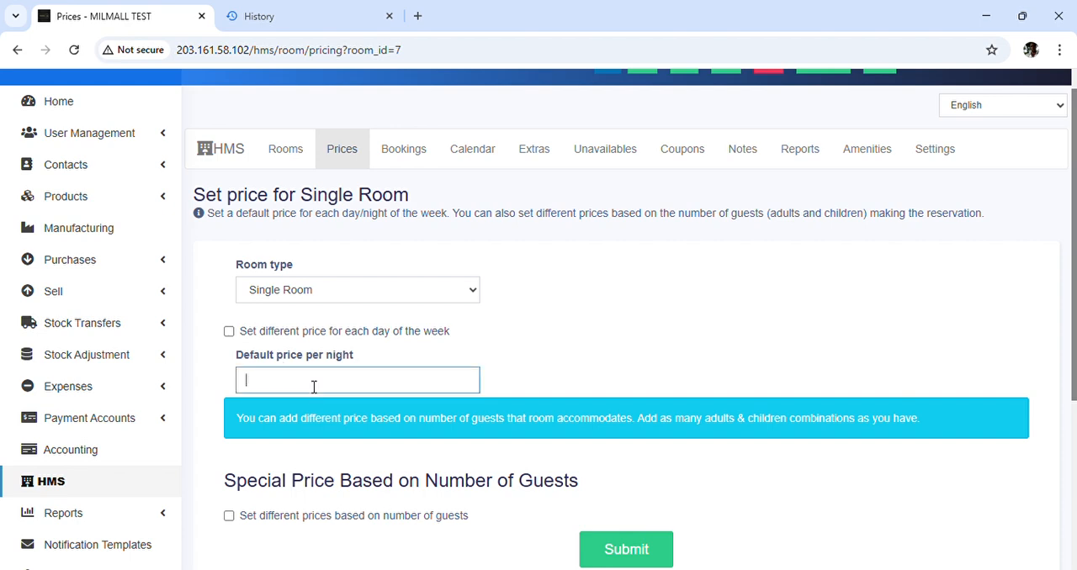
pyautogui.write('50')
pyautogui.hotkey('ctrl', 'a')
pyautogui.press('BackSpace')
pyautogui.write('5000')
pyautogui.press('BackSpace')
pyautogui.press('BackSpace')
pyautogui.press('BackSpace')
pyautogui.press('BackSpace')
pyautogui.write('80000')
# Enable prices based on number of guests, add a special price row for 1 adult and 0 children, and set Monday to 80000
pyautogui.scroll(-2, 367, 462)
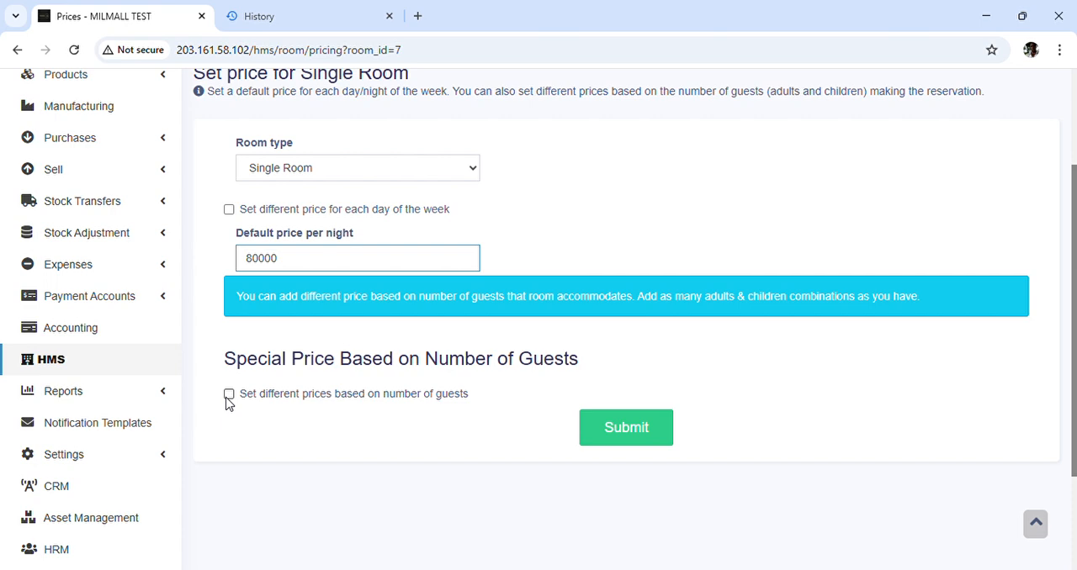
pyautogui.click(228, 395)
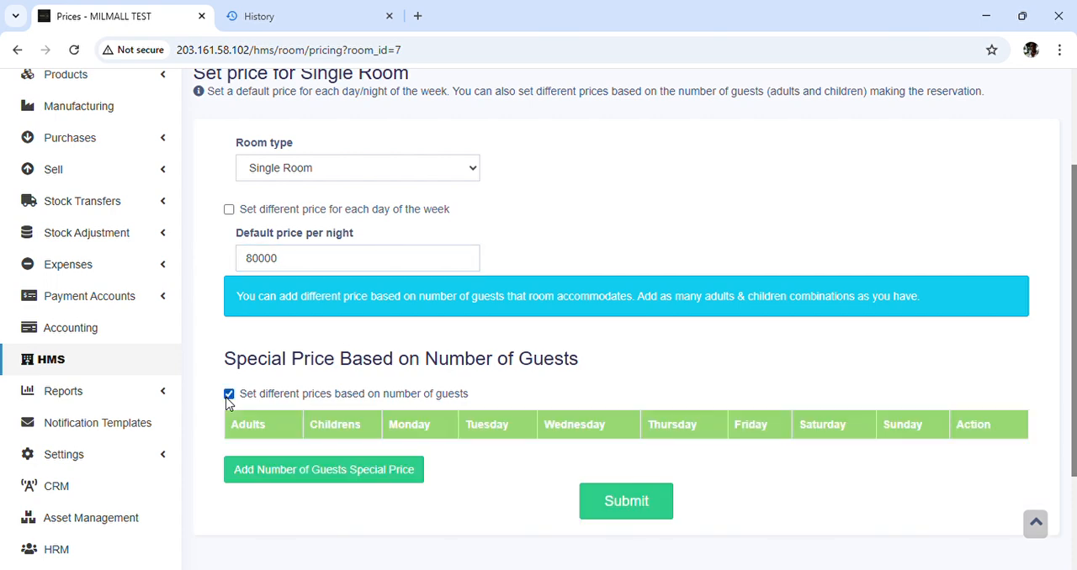
pyautogui.click(329, 481)
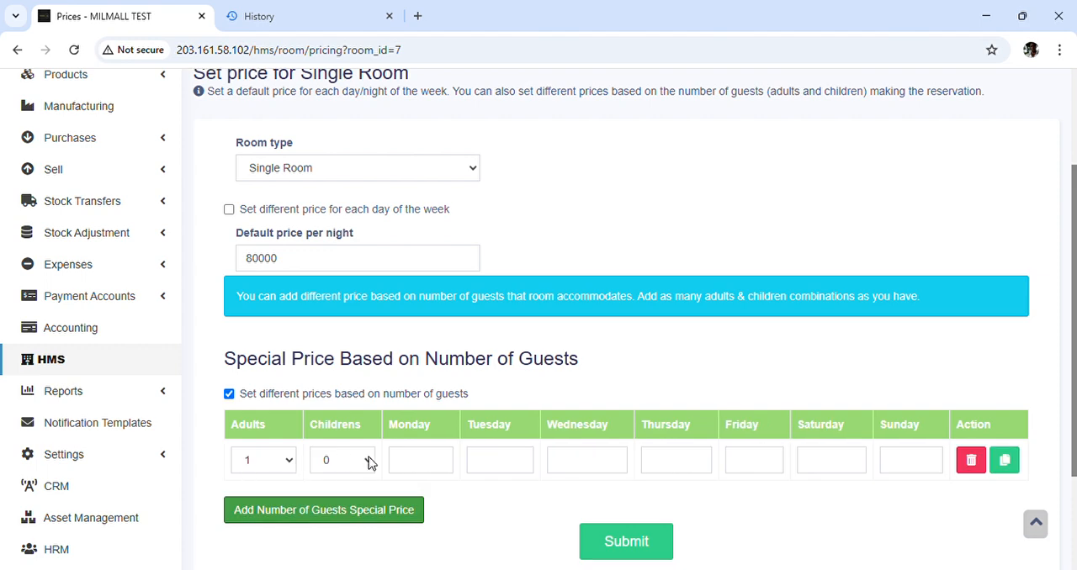
pyautogui.click(431, 467)
pyautogui.write('10')
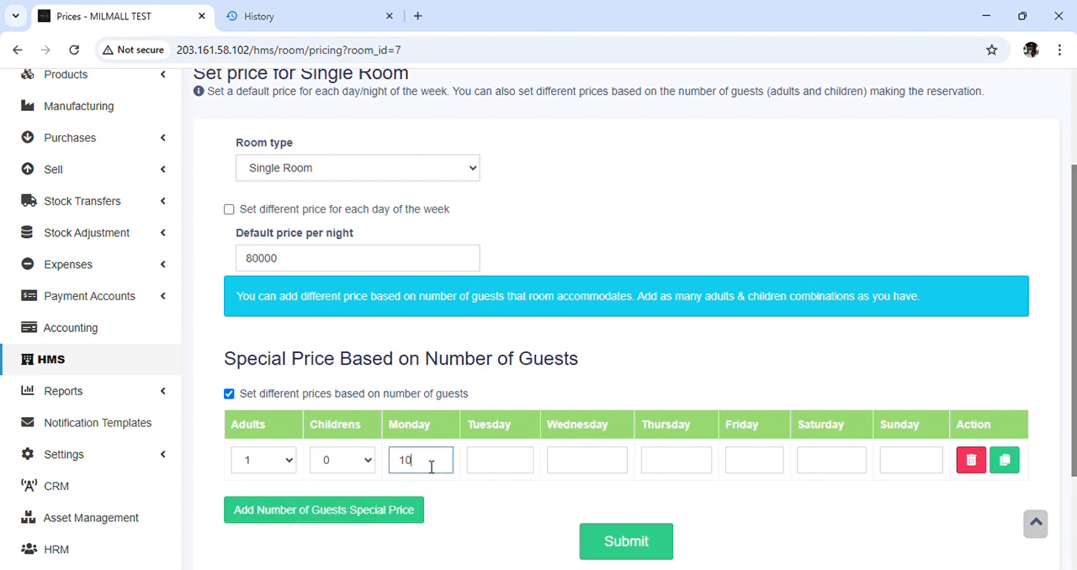
pyautogui.write('000')
pyautogui.moveTo(431, 467); pyautogui.dragTo(392, 461)
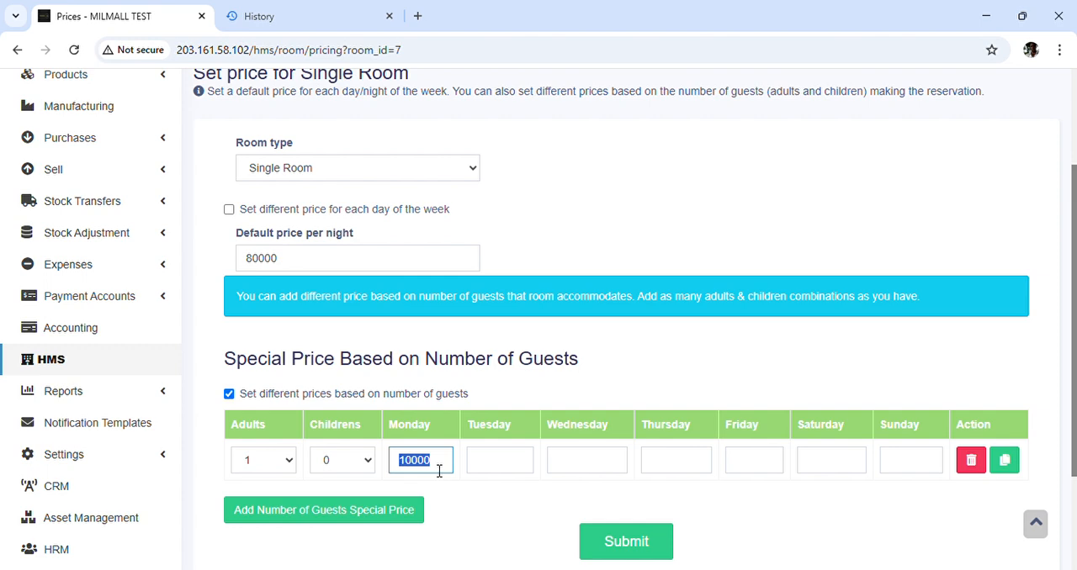
pyautogui.write('80000')
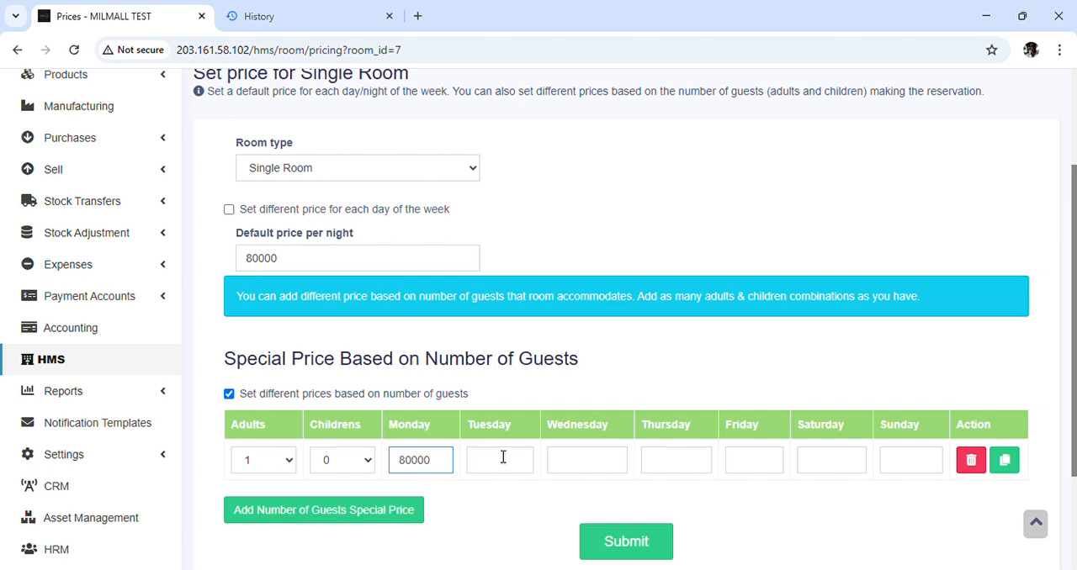
# Copy Monday's special price of 80000 to every day from Tuesday through Sunday
pyautogui.moveTo(425, 464); pyautogui.dragTo(379, 464)
pyautogui.hotkey('ctrl', 'c')
pyautogui.click(504, 463)
pyautogui.hotkey('ctrl', 'v')
pyautogui.click(604, 460)
pyautogui.hotkey('ctrl', 'v')
pyautogui.click(676, 477)
pyautogui.hotkey('ctrl', 'v')
pyautogui.click(752, 476)
pyautogui.hotkey('ctrl', 'v')
pyautogui.click(822, 471)
pyautogui.hotkey('ctrl', 'v')
pyautogui.click(915, 466)
pyautogui.hotkey('ctrl', 'v')
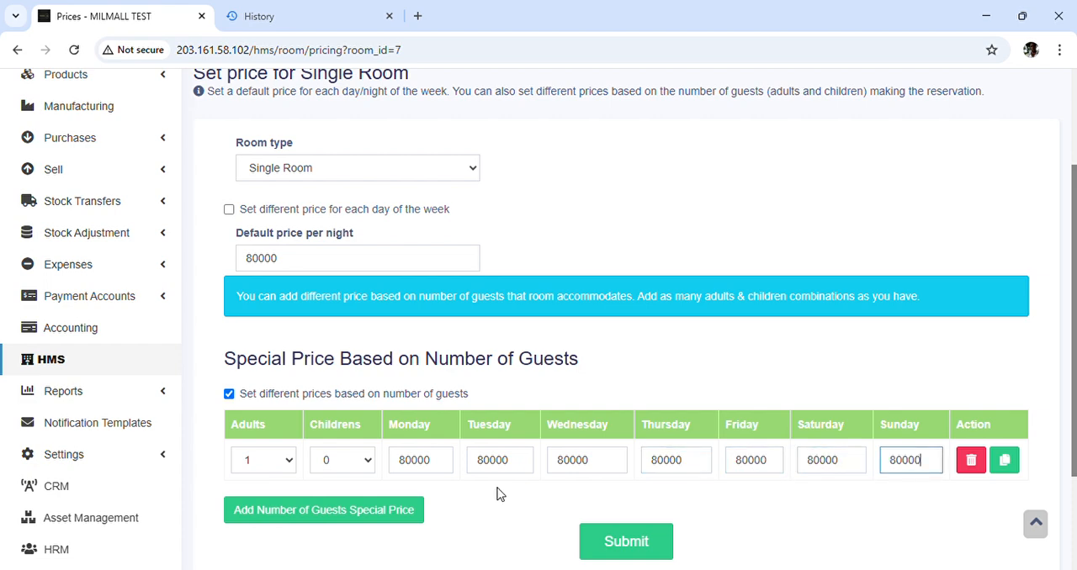
# Add a special price row for 2 adults and 0 children, and set its Monday price to 100000
pyautogui.click(365, 515)
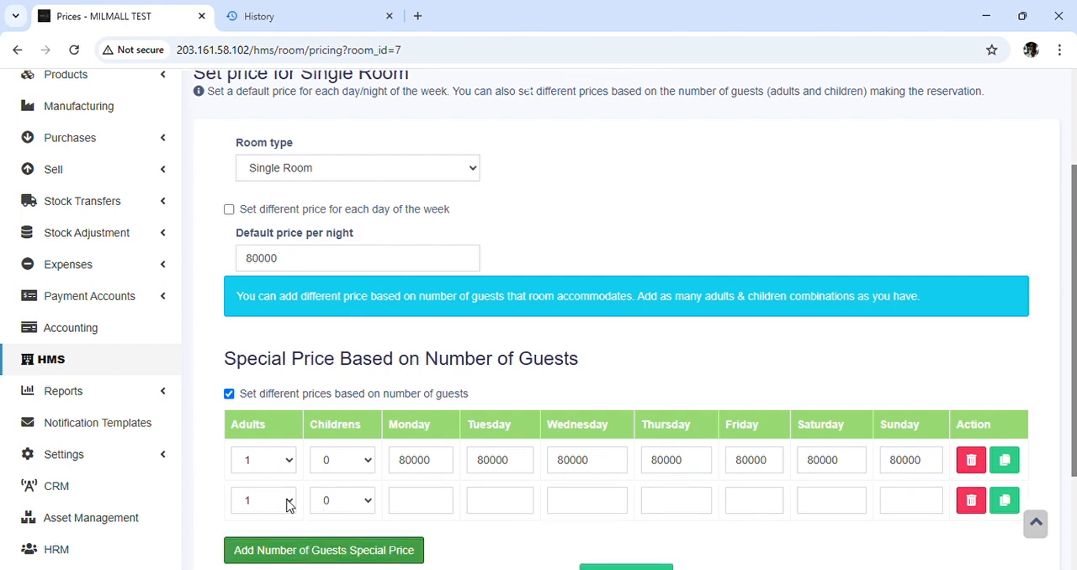
pyautogui.click(289, 500)
pyautogui.click(250, 545)
pyautogui.click(427, 506)
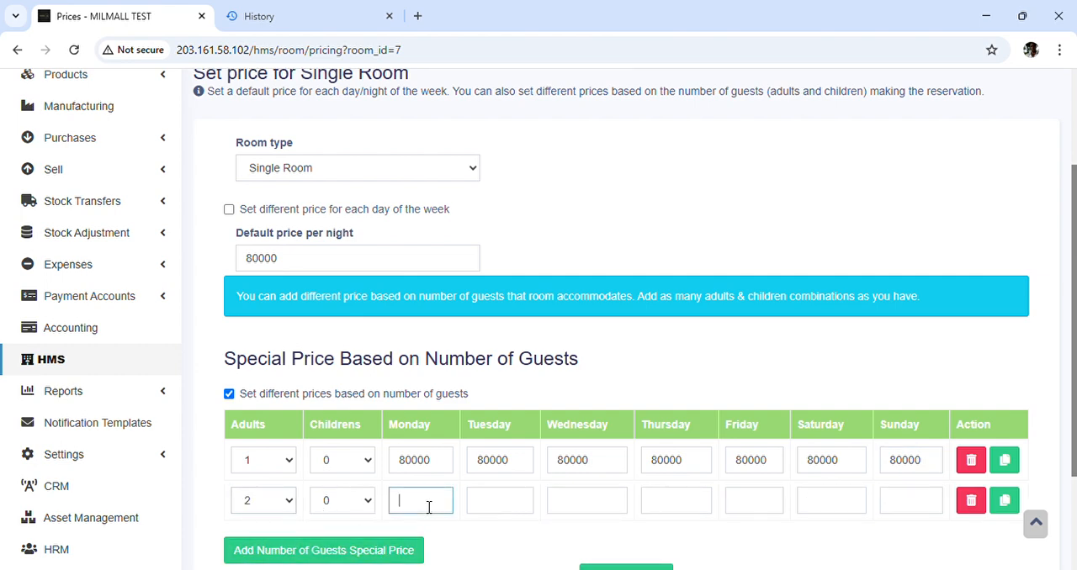
pyautogui.write('100000')
# Copy the 2-adult row's Monday price of 100000 to every day from Tuesday through Sunday
pyautogui.moveTo(452, 507); pyautogui.dragTo(405, 509)
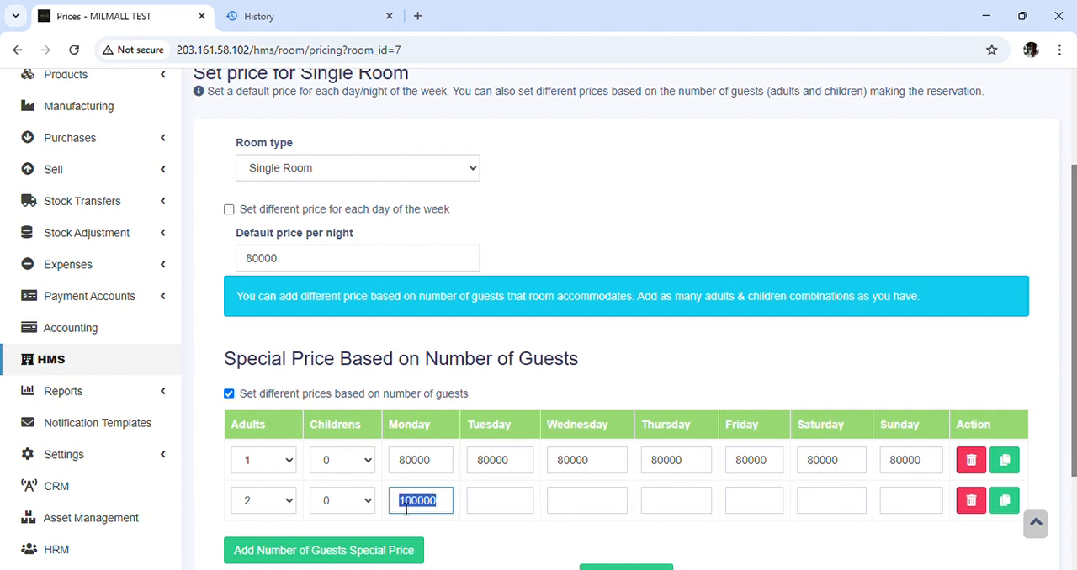
pyautogui.hotkey('ctrl', 'c')
pyautogui.click(482, 503)
pyautogui.hotkey('ctrl', 'v')
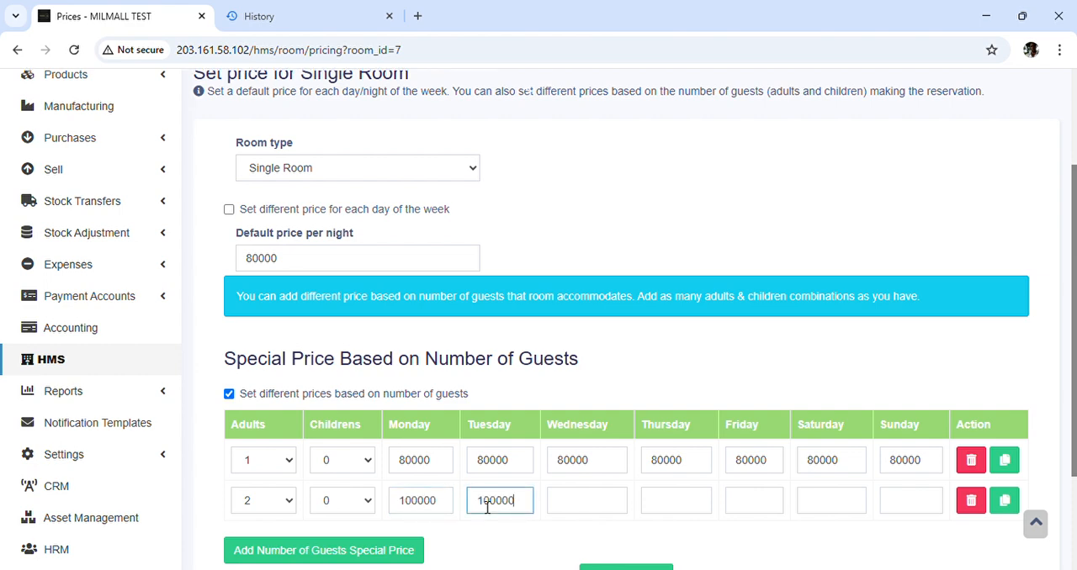
pyautogui.click(609, 499)
pyautogui.hotkey('ctrl', 'v')
pyautogui.click(678, 506)
pyautogui.hotkey('ctrl', 'v')
pyautogui.click(758, 512)
pyautogui.hotkey('ctrl', 'v')
pyautogui.click(825, 510)
pyautogui.hotkey('ctrl', 'v')
pyautogui.click(912, 512)
pyautogui.hotkey('ctrl', 'v')
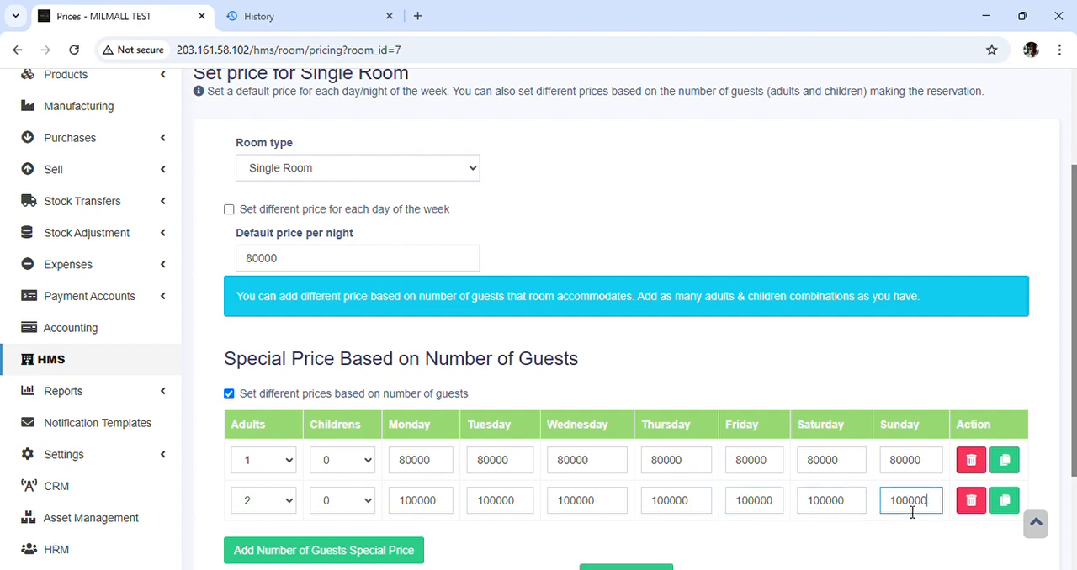
pyautogui.doubleClick(404, 508)
# Add a special price row for 1 adult and 1 child, and set its Monday price to 90000
pyautogui.scroll(-1, 404, 510)
pyautogui.click(341, 498)
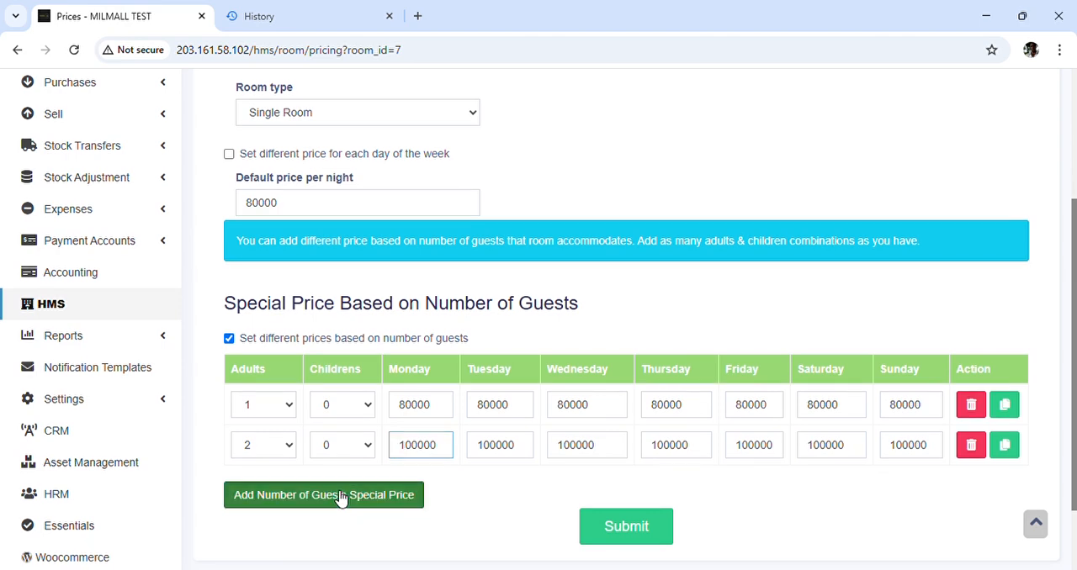
pyautogui.click(339, 494)
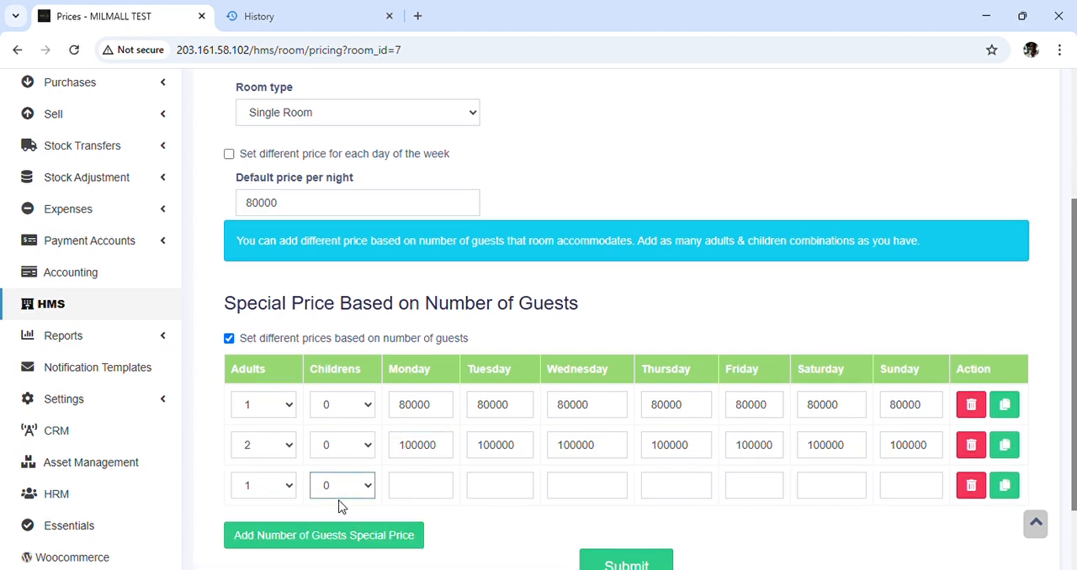
pyautogui.press('Down')
pyautogui.click(422, 499)
pyautogui.write('90000')
# Copy the 1-adult, 1-child row's Monday price of 90000 to every day from Tuesday through Sunday
pyautogui.moveTo(440, 488); pyautogui.dragTo(402, 486)
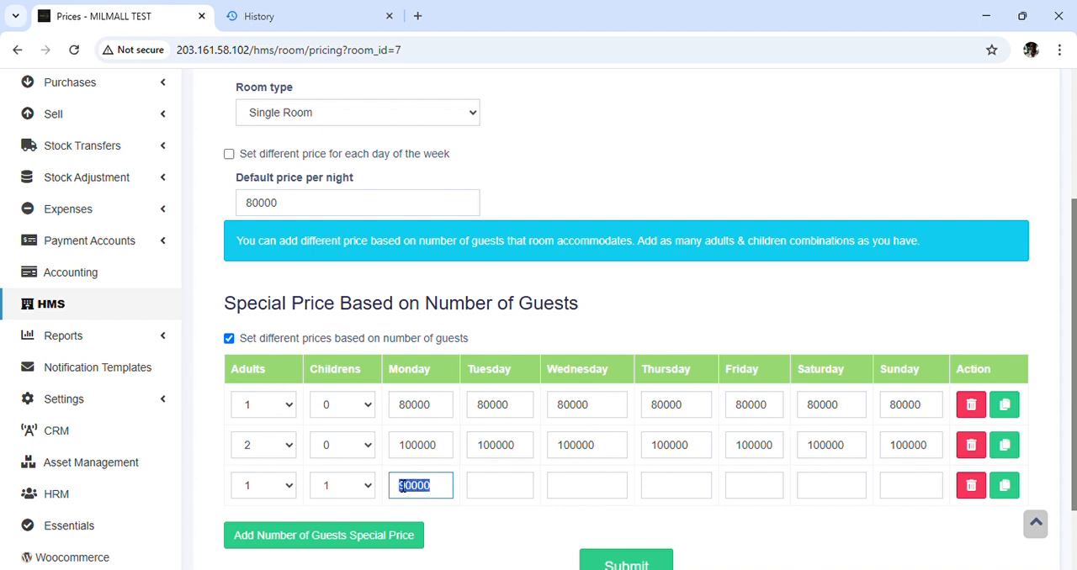
pyautogui.hotkey('ctrl', 'c')
pyautogui.click(499, 488)
pyautogui.hotkey('ctrl', 'v')
pyautogui.click(601, 497)
pyautogui.hotkey('ctrl', 'v')
pyautogui.click(678, 497)
pyautogui.hotkey('ctrl', 'v')
pyautogui.click(765, 486)
pyautogui.hotkey('ctrl', 'v')
pyautogui.click(805, 501)
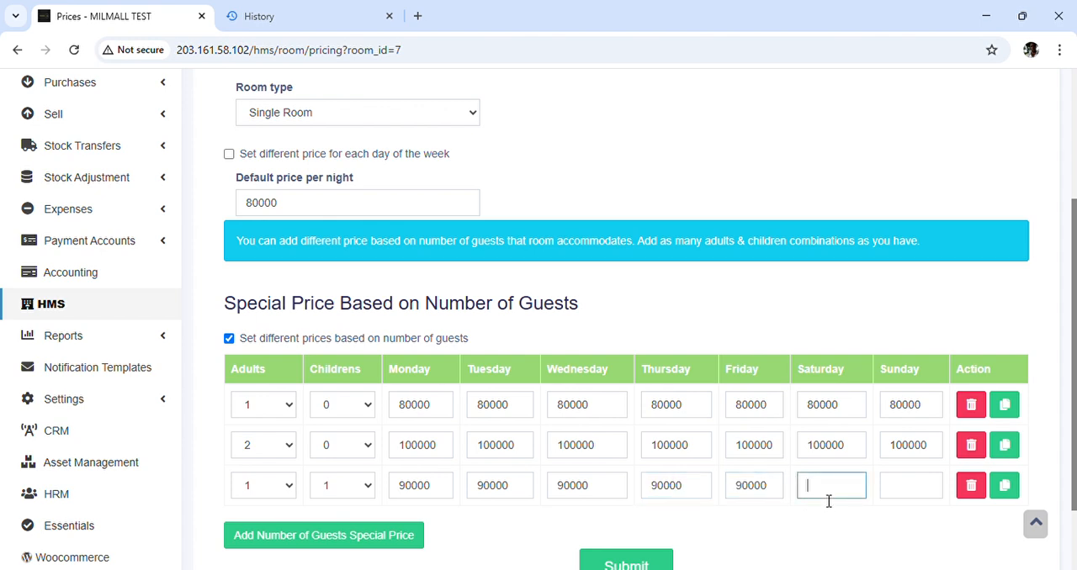
pyautogui.hotkey('ctrl', 'v')
pyautogui.click(911, 503)
pyautogui.hotkey('ctrl', 'v')
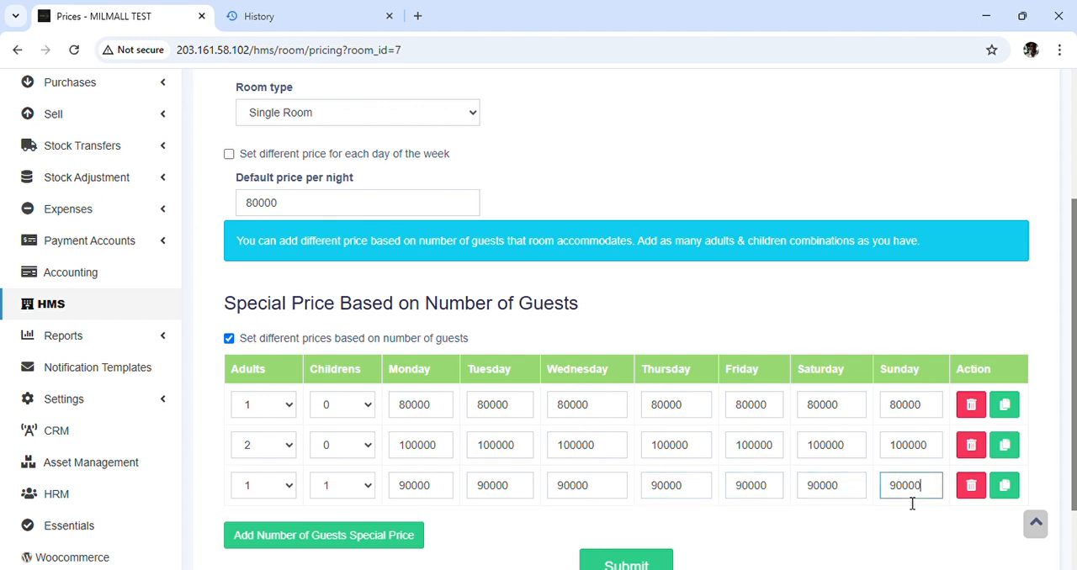
# Submit the Single Room prices and open the list of room types
pyautogui.scroll(-1, 911, 503)
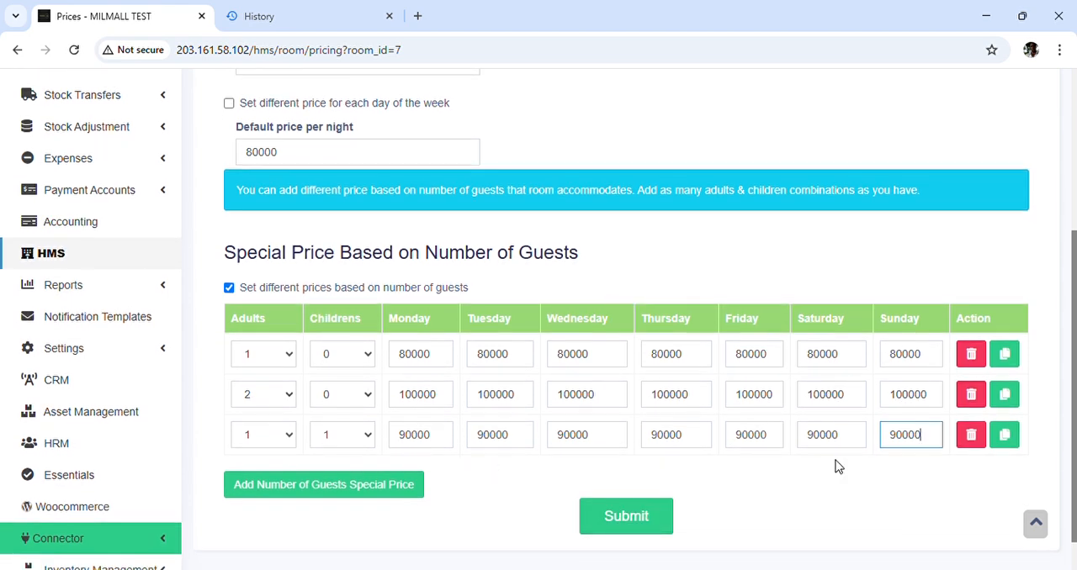
pyautogui.click(626, 521)
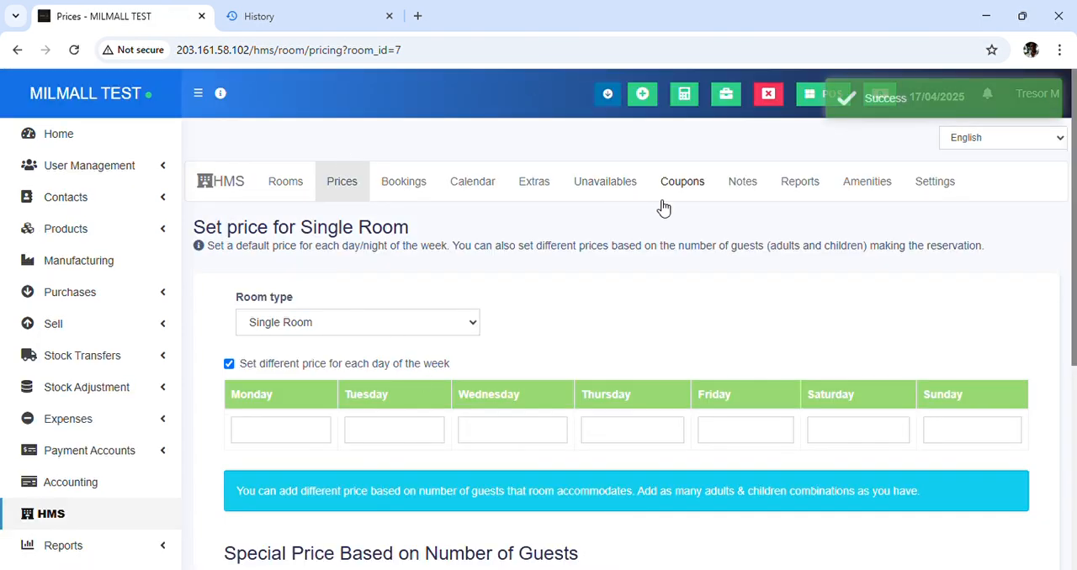
pyautogui.click(286, 192)
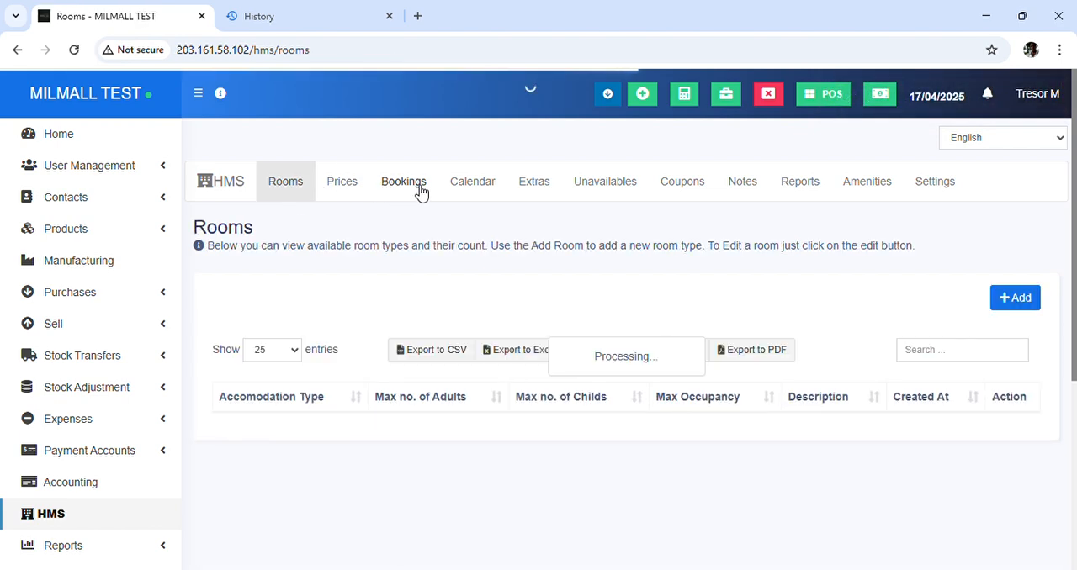
pyautogui.scroll(-1, 396, 343)
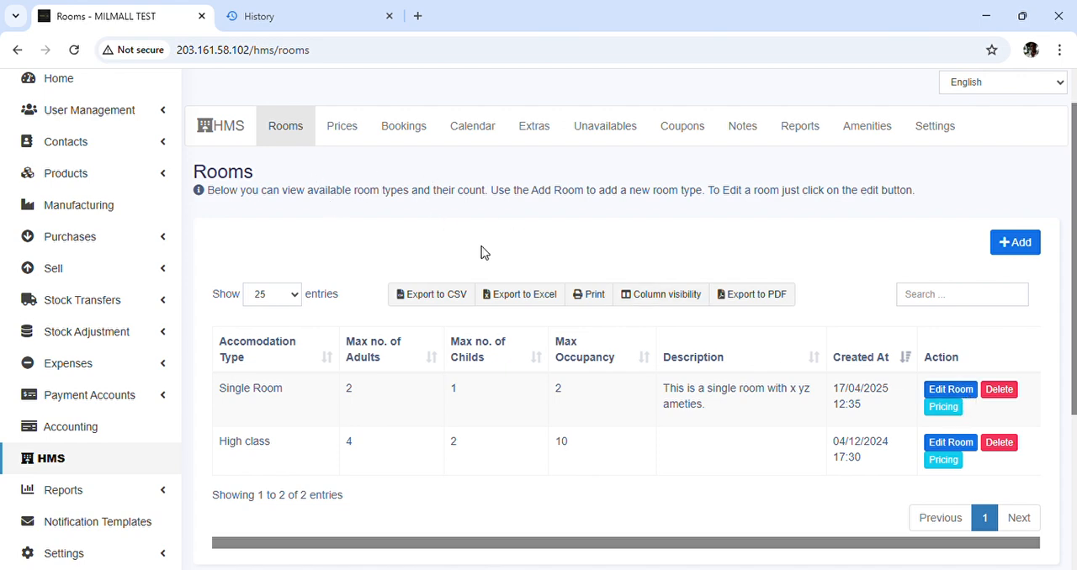
# View the general price-setting page for room types
pyautogui.click(343, 131)
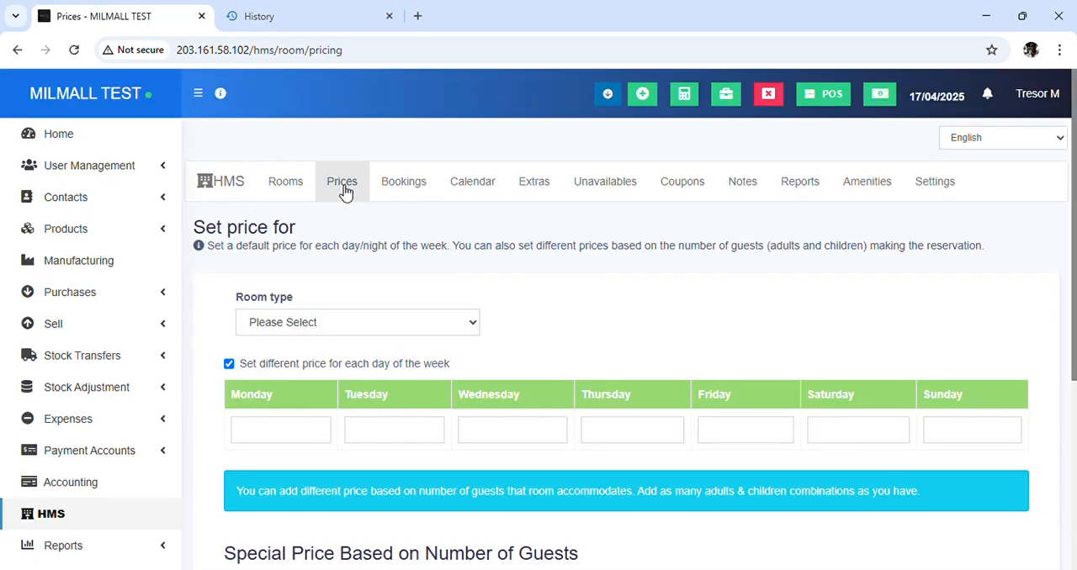
pyautogui.scroll(-2, 387, 307)
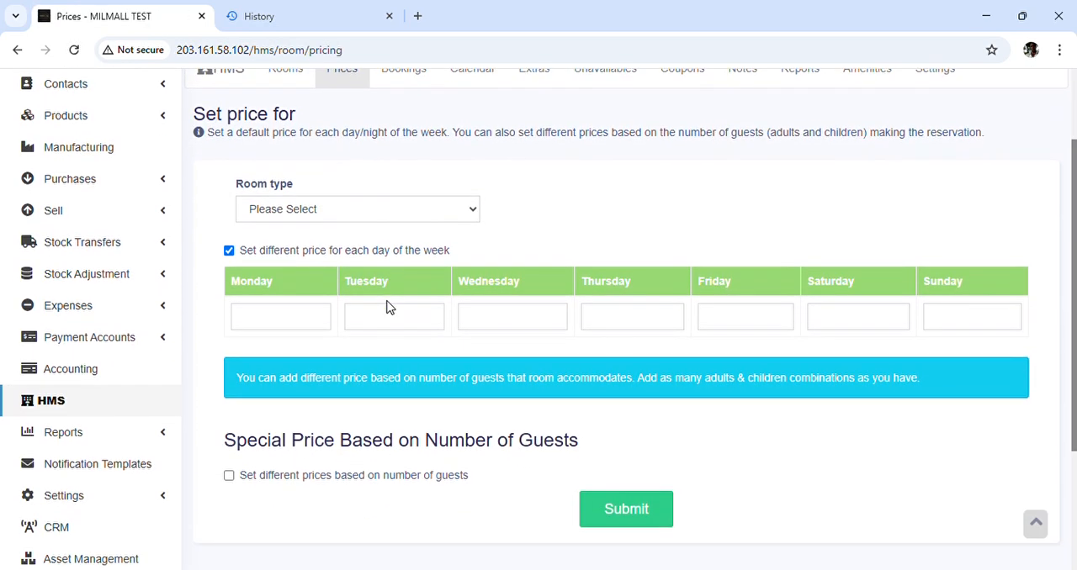
pyautogui.scroll(1, 387, 305)
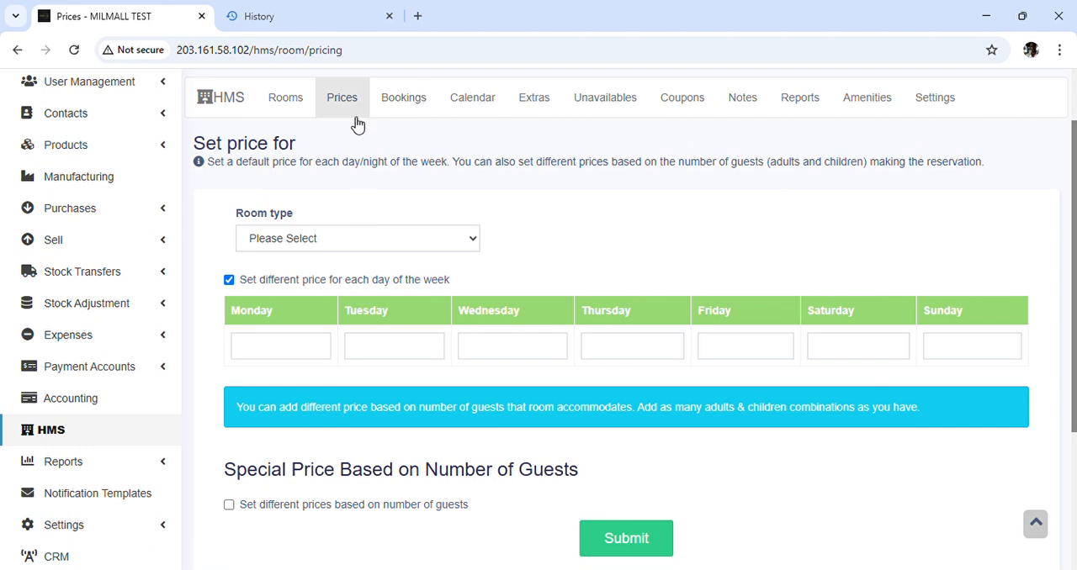
# Open the room availability calendar and start a booking for Single Room 203 on Thursday, 17 April 2025
pyautogui.click(476, 102)
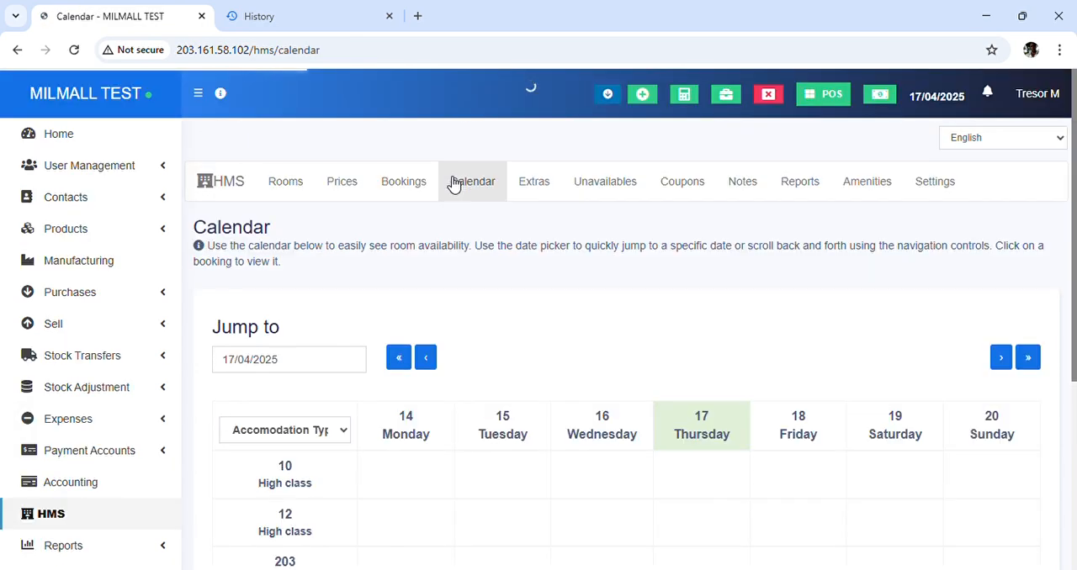
pyautogui.scroll(-3, 510, 277)
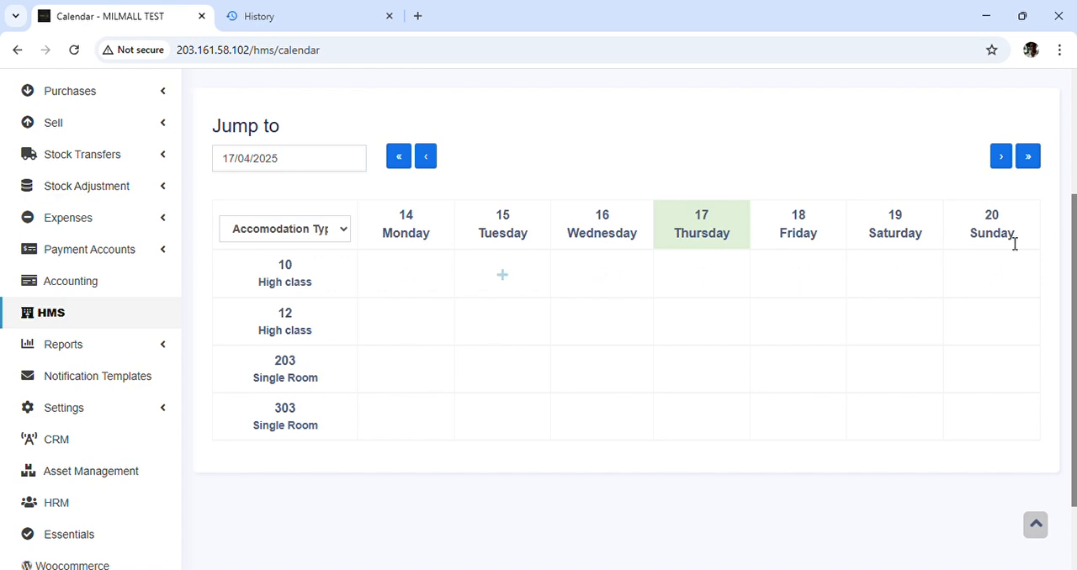
pyautogui.scroll(-1, 623, 330)
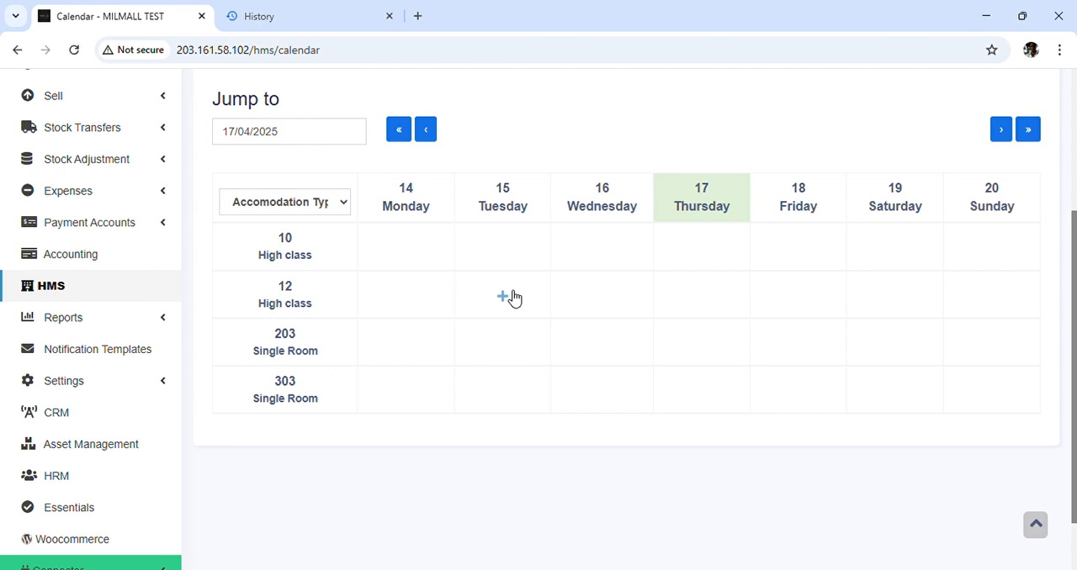
pyautogui.click(707, 351)
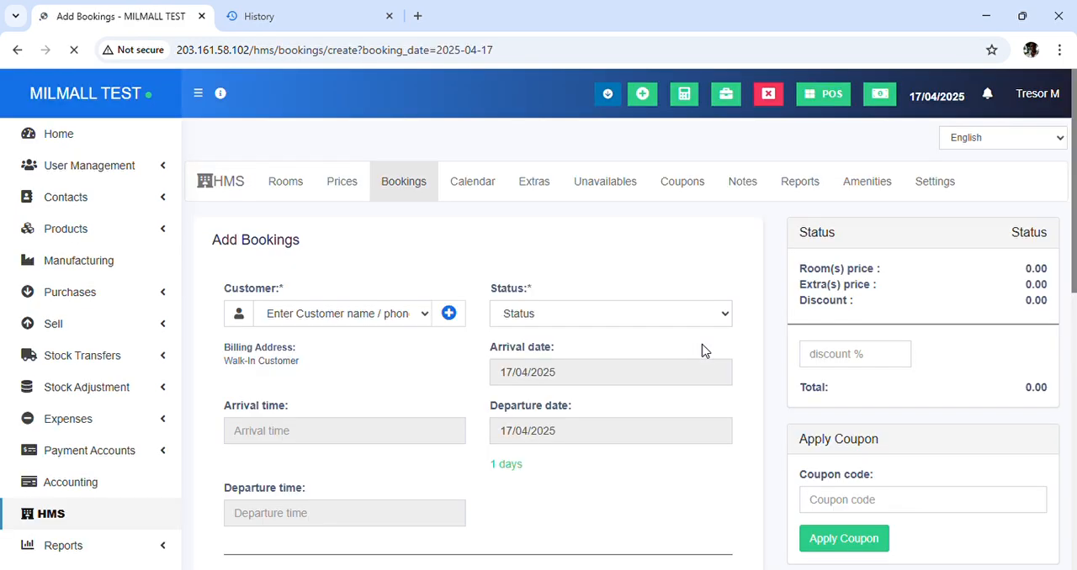
# Search for the existing customer by name, assign them to the booking, and set its status to Confirmed
pyautogui.scroll(-2, 498, 255)
pyautogui.scroll(-1, 498, 255)
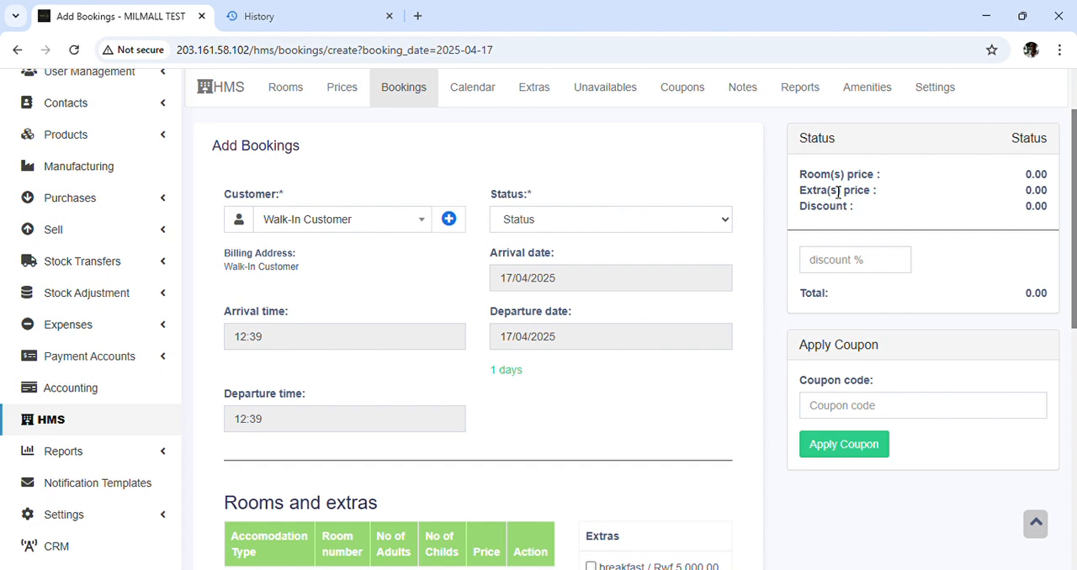
pyautogui.click(392, 225)
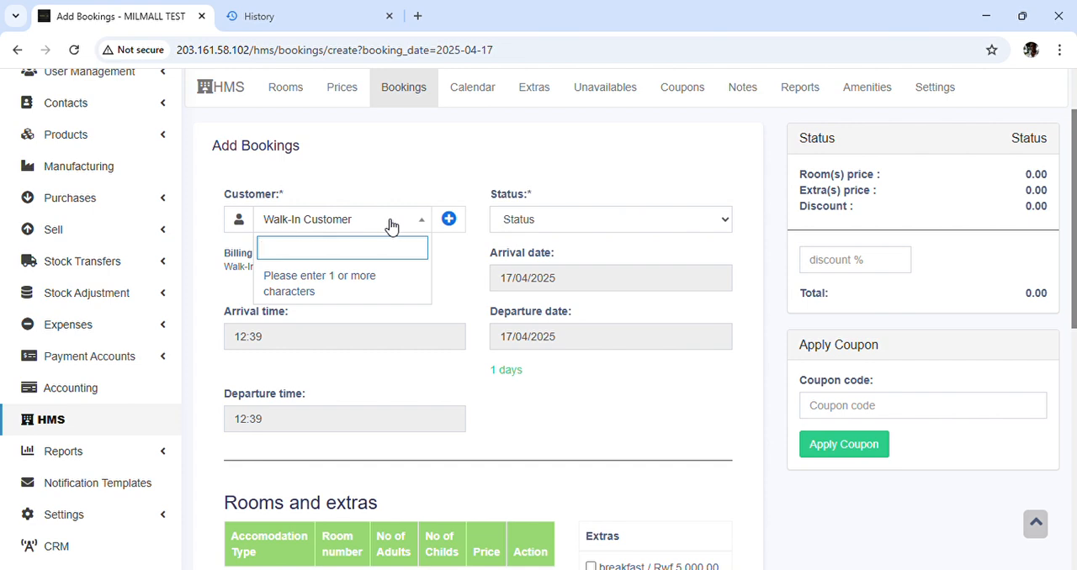
pyautogui.write('runa')
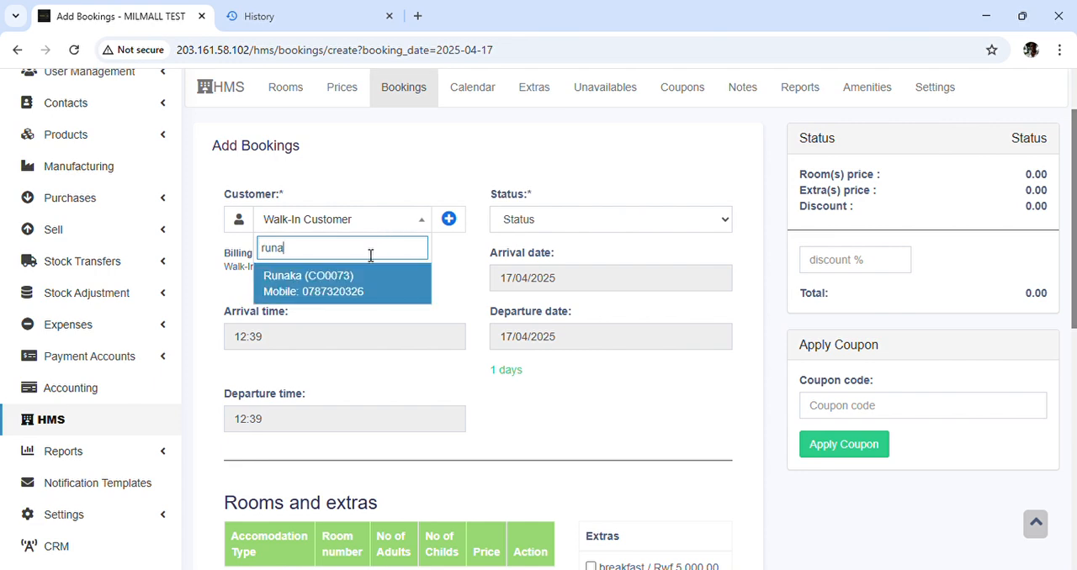
pyautogui.click(345, 290)
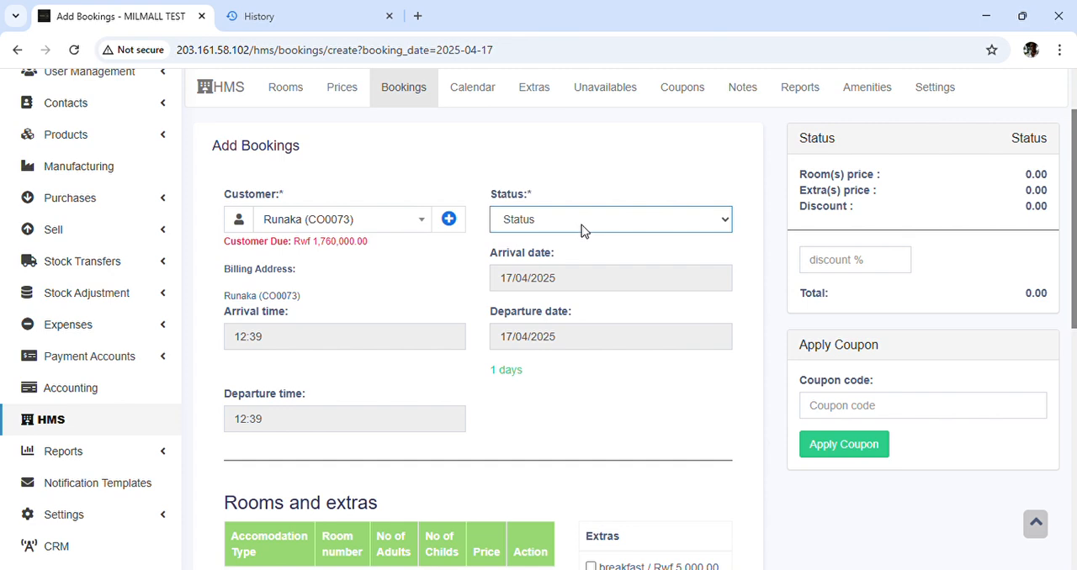
pyautogui.click(551, 284)
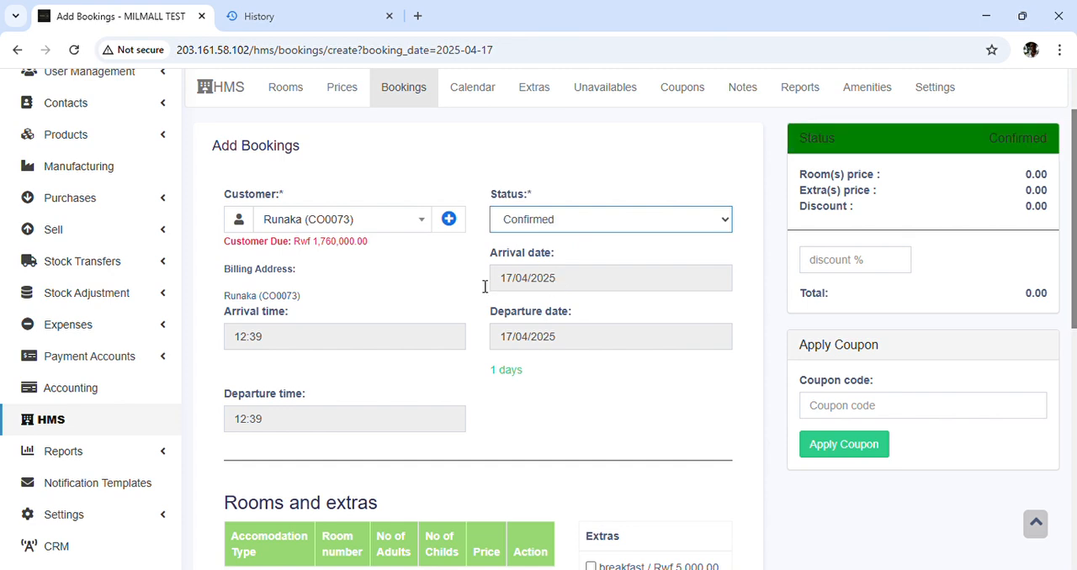
# Set the booking's departure date to 18/04/2025
pyautogui.scroll(-1, 442, 283)
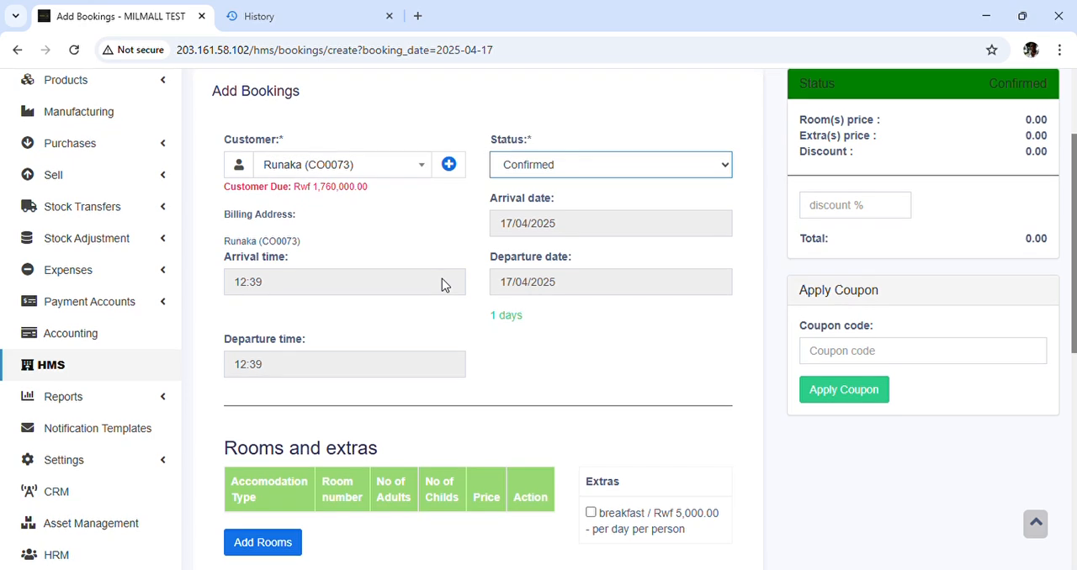
pyautogui.click(588, 230)
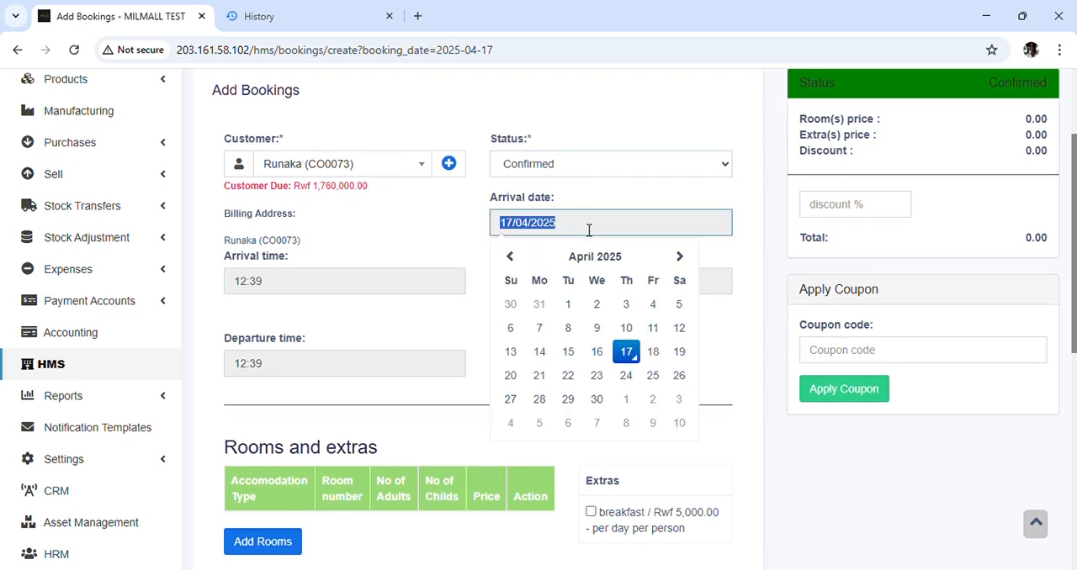
pyautogui.click(438, 243)
pyautogui.click(586, 290)
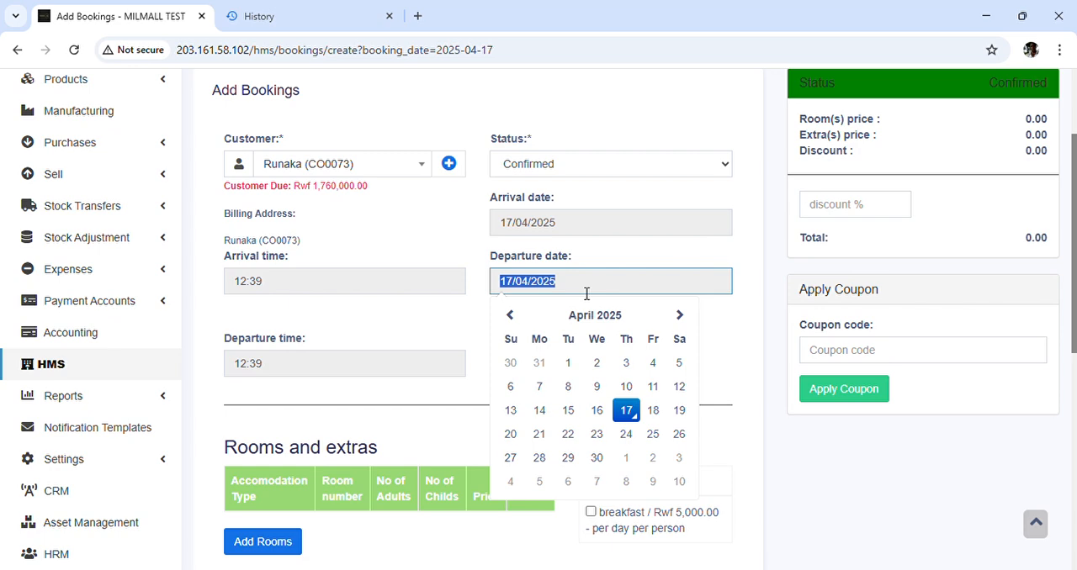
pyautogui.click(653, 411)
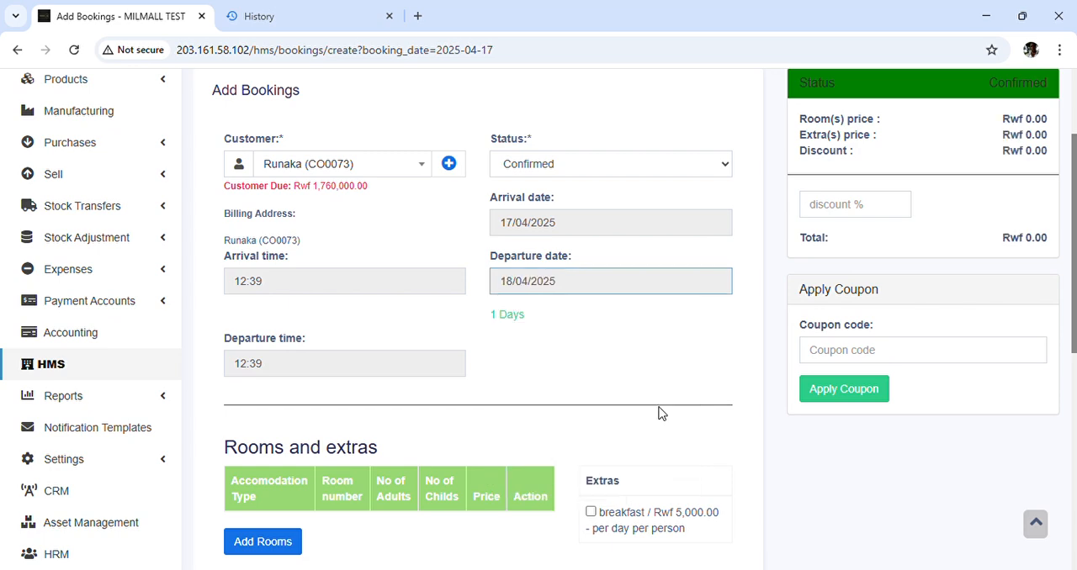
# Change the hour of the booking's arrival time to 14
pyautogui.click(321, 288)
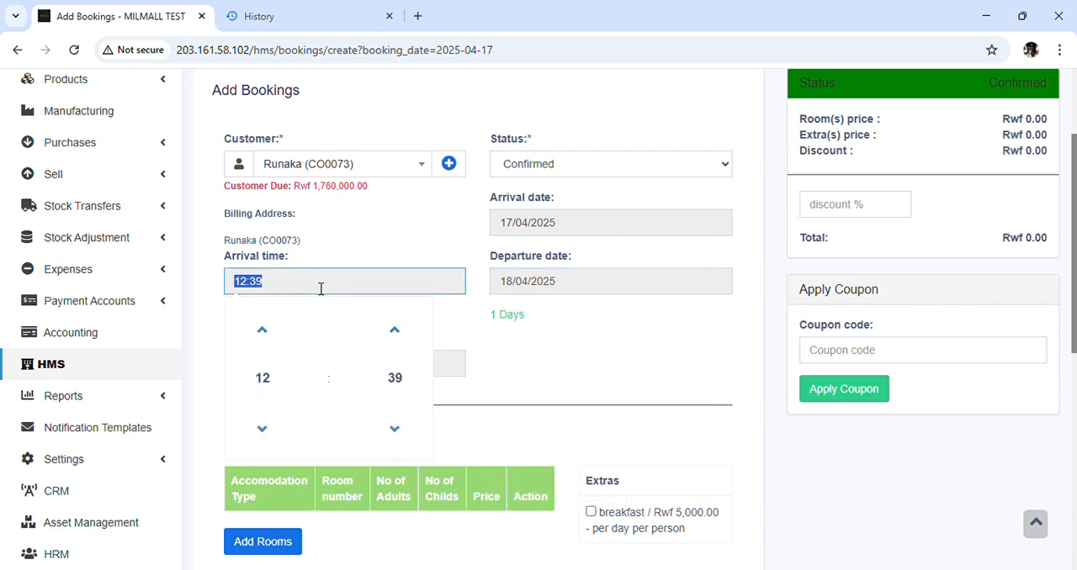
pyautogui.click(263, 376)
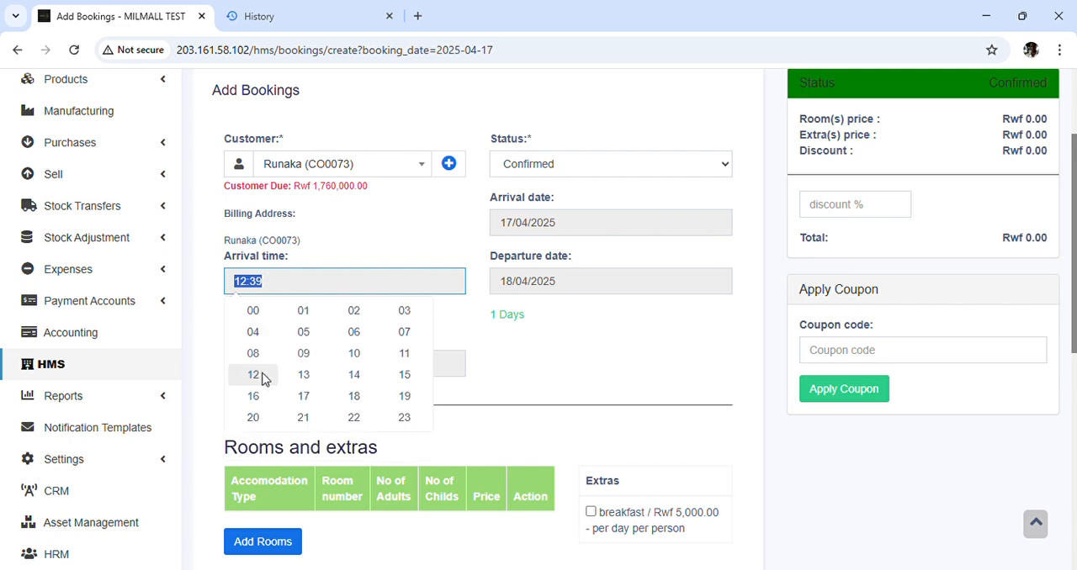
pyautogui.click(354, 377)
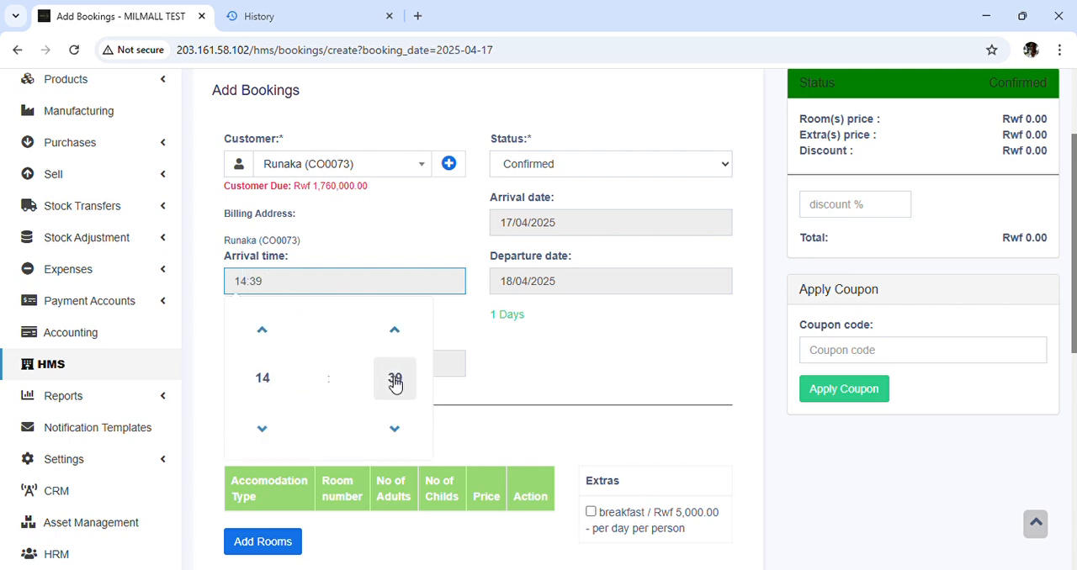
pyautogui.click(514, 371)
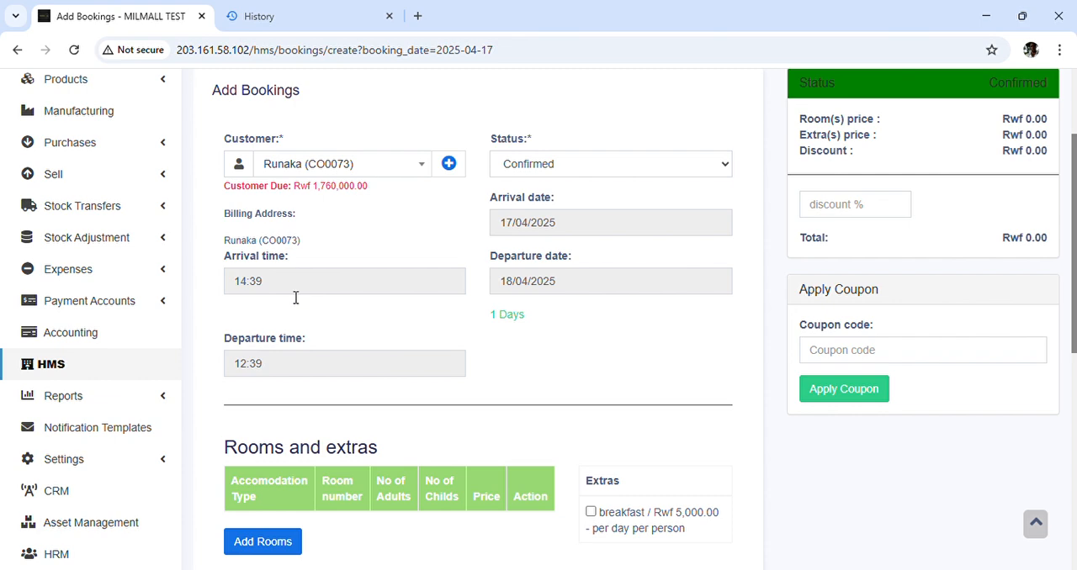
# Change the hour of the booking's departure time to 10
pyautogui.click(321, 363)
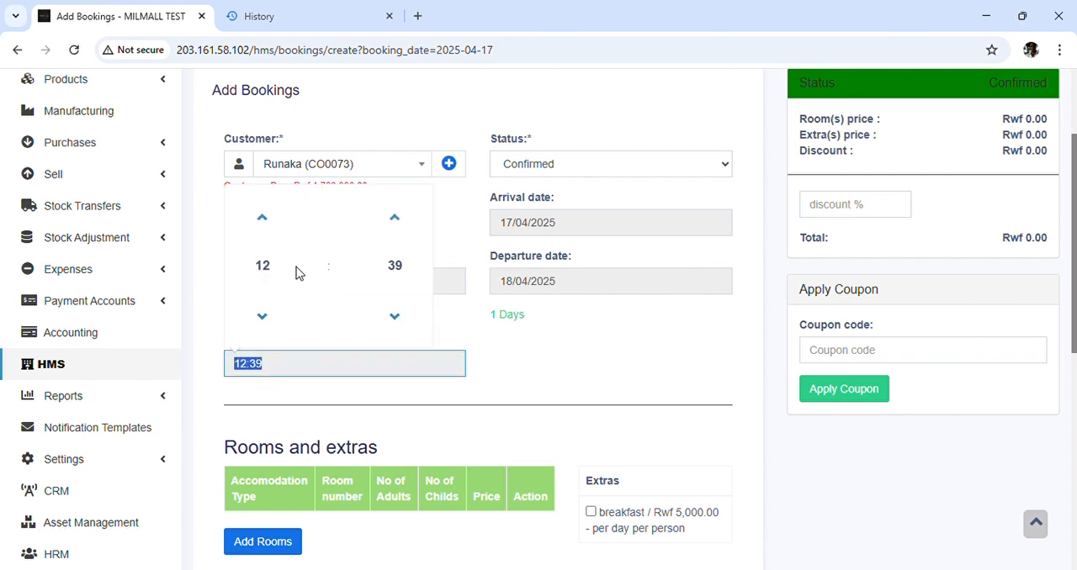
pyautogui.click(268, 267)
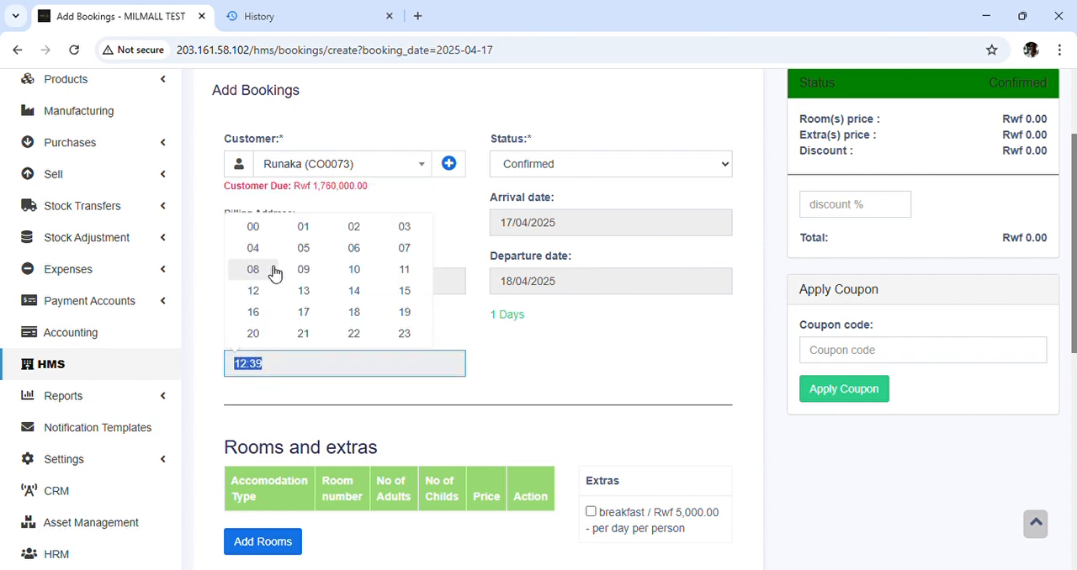
pyautogui.click(354, 270)
pyautogui.click(546, 362)
# Add Single Room number 203 to the booking for 1 adult and 0 children
pyautogui.scroll(-1, 546, 362)
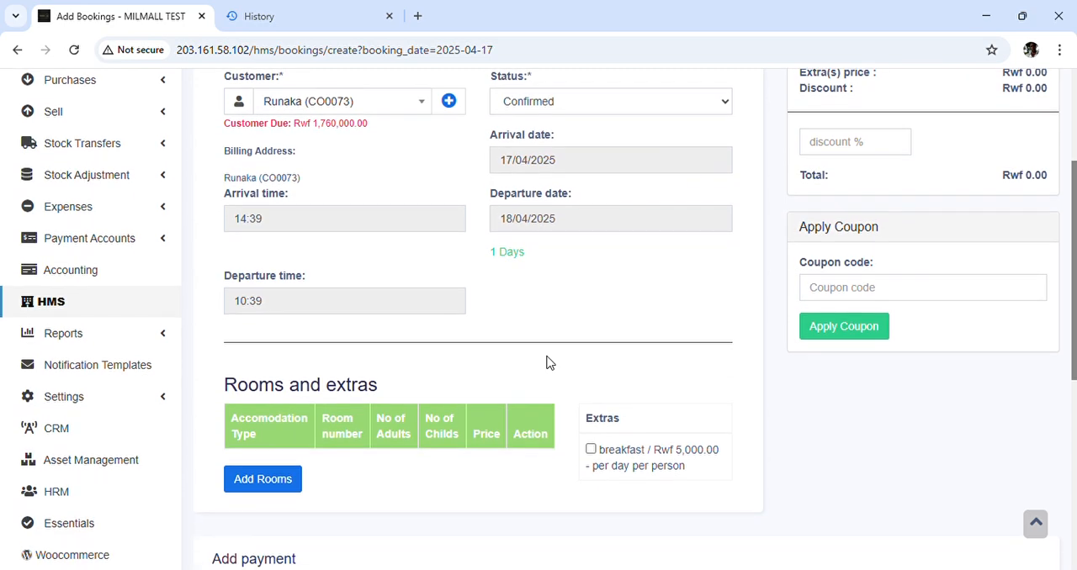
pyautogui.click(265, 488)
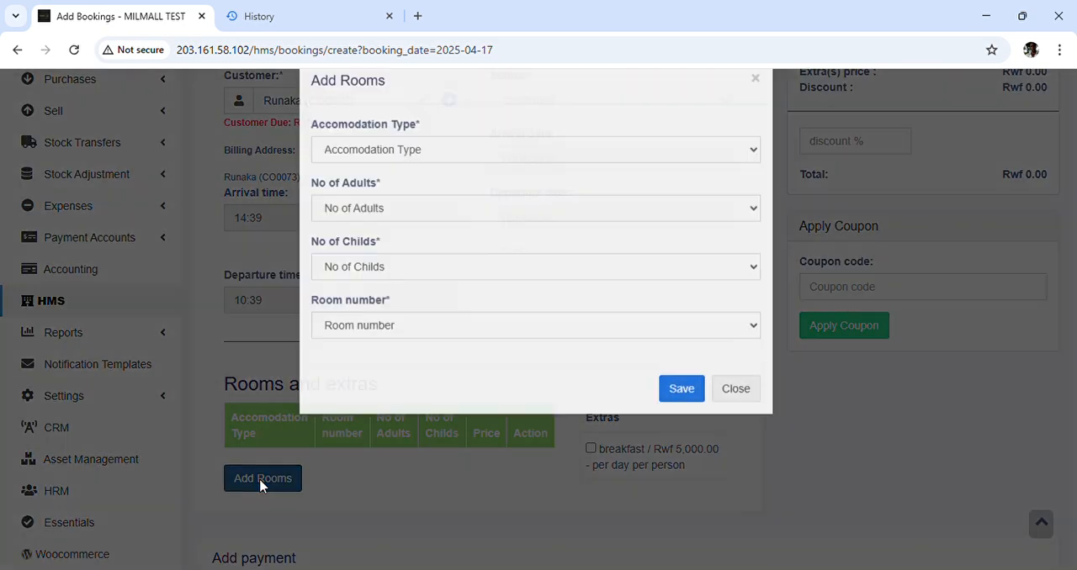
pyautogui.click(442, 190)
pyautogui.click(425, 245)
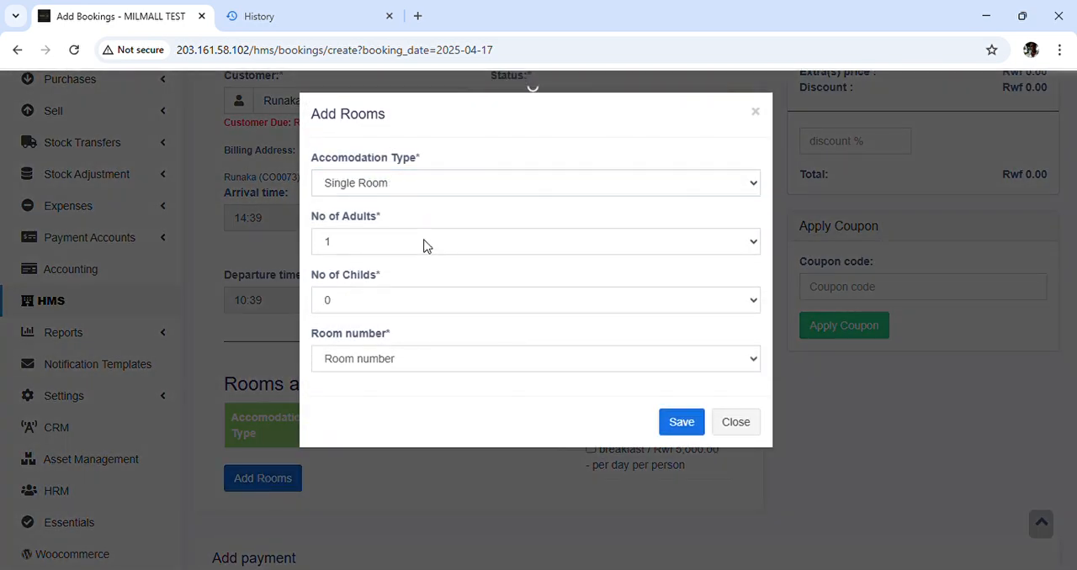
pyautogui.click(395, 360)
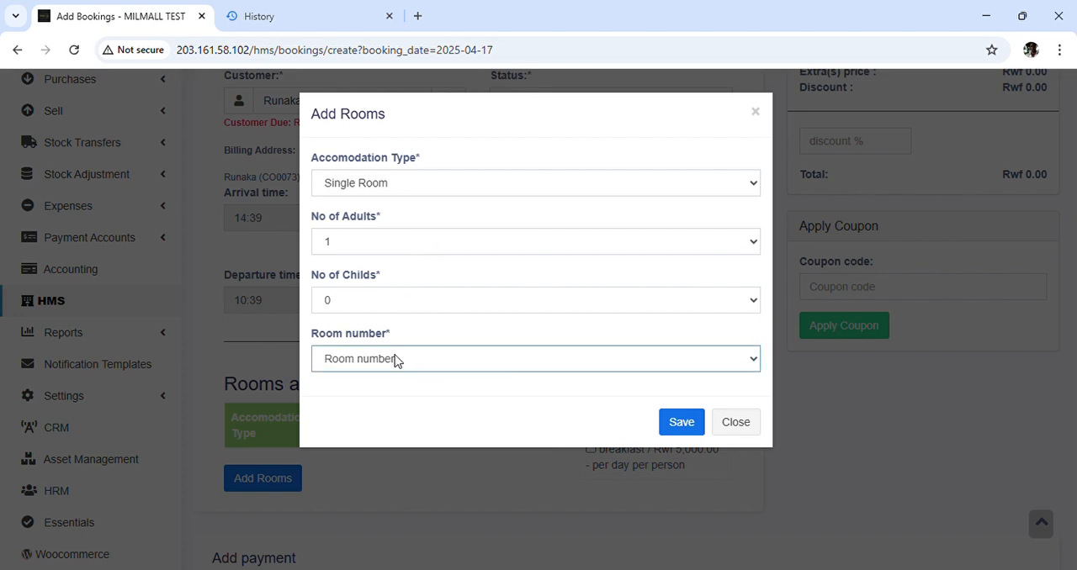
pyautogui.click(388, 403)
pyautogui.click(680, 423)
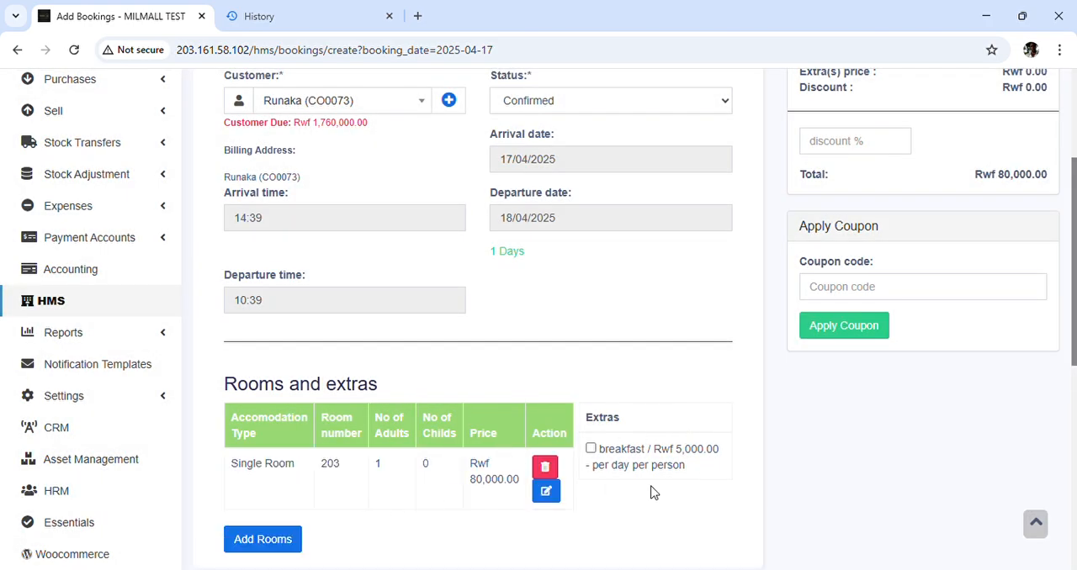
# Review the booking's details, price summary, discount percentage field and coupon section
pyautogui.scroll(-1, 653, 493)
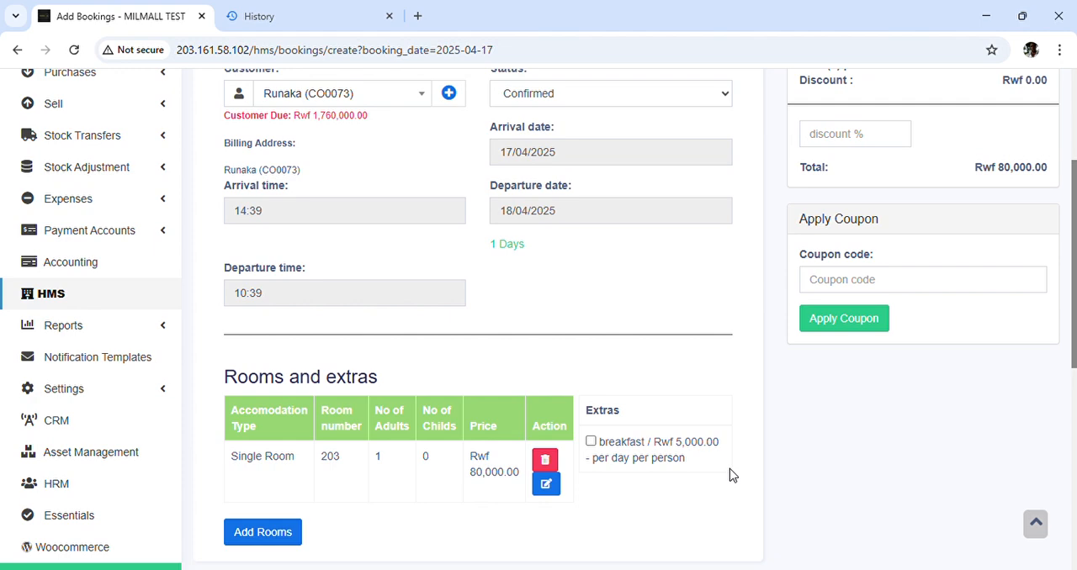
pyautogui.scroll(3, 730, 476)
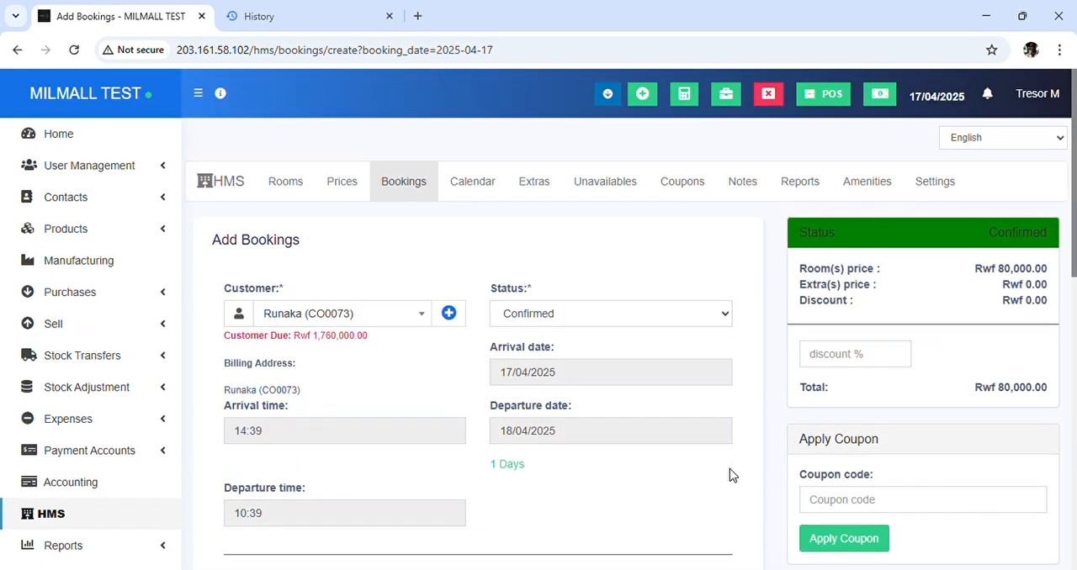
pyautogui.scroll(-1, 730, 476)
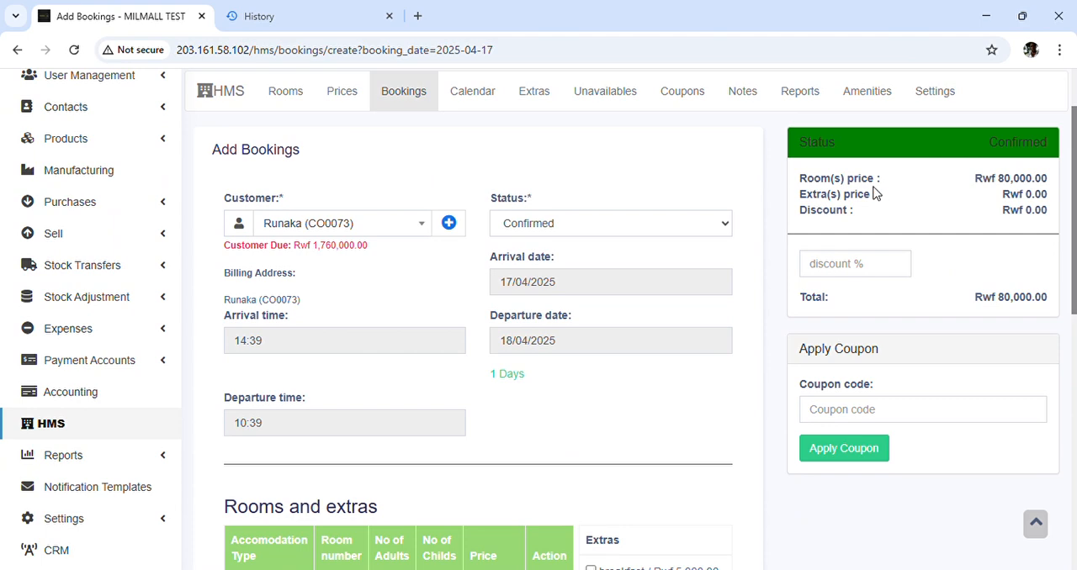
pyautogui.click(868, 274)
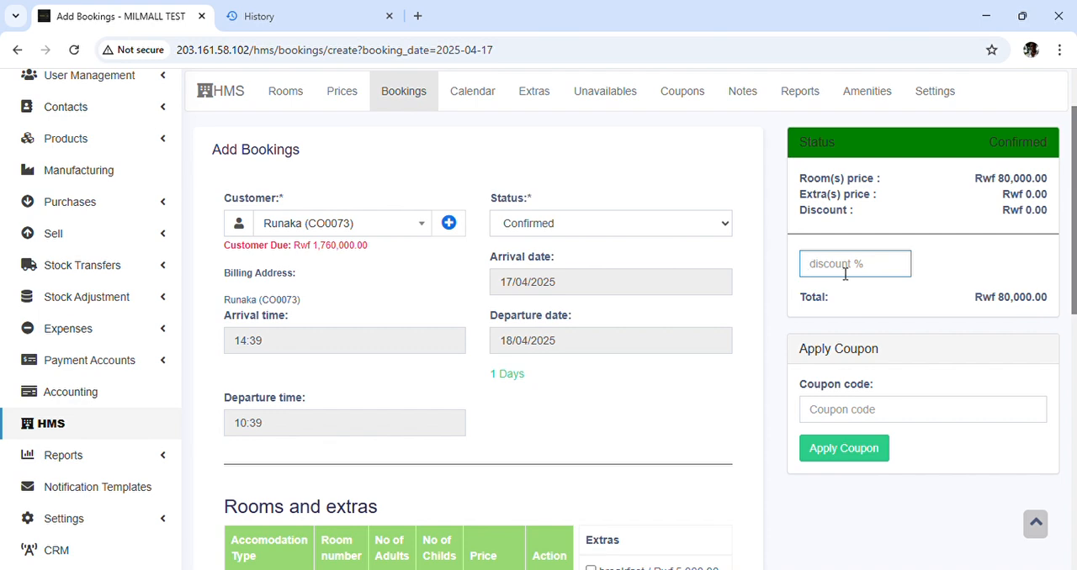
pyautogui.scroll(-5, 845, 275)
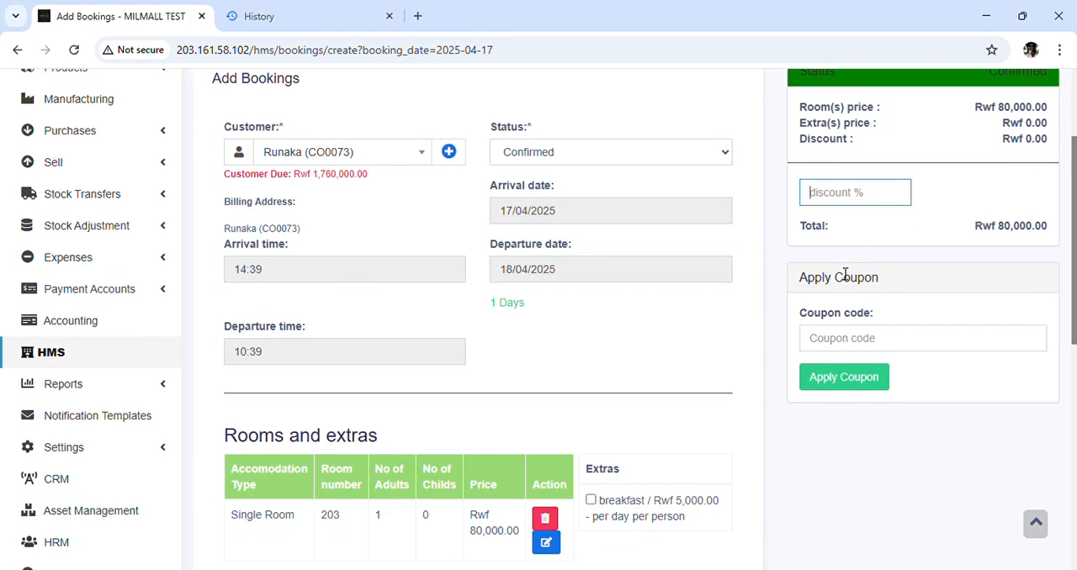
pyautogui.scroll(-1, 840, 273)
pyautogui.scroll(3, 840, 273)
pyautogui.scroll(2, 840, 274)
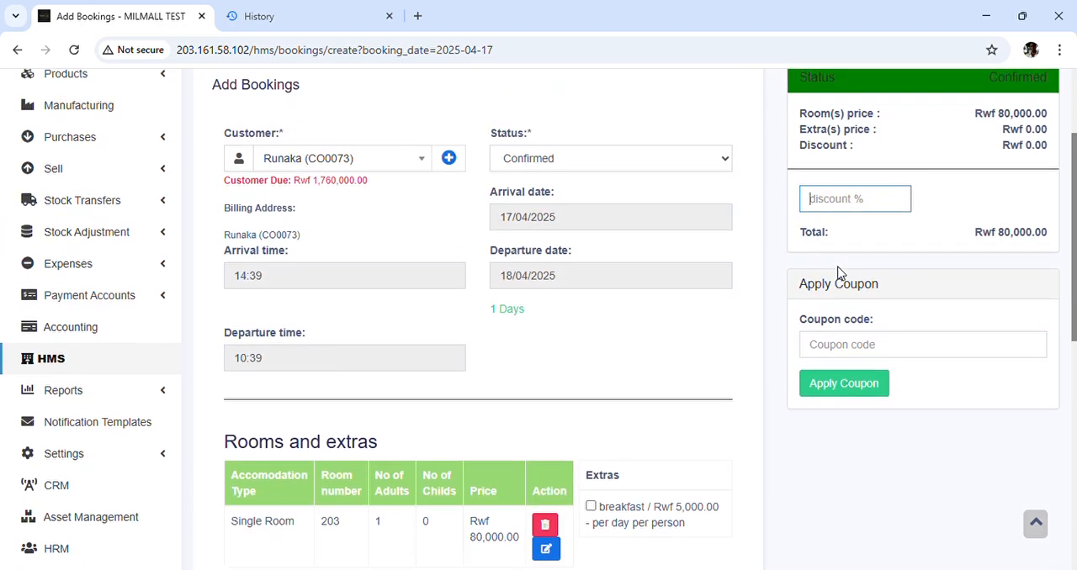
# Set the booking's payment amount to 40,000 and its payment method to MOBILE MONEY
pyautogui.scroll(-5, 837, 272)
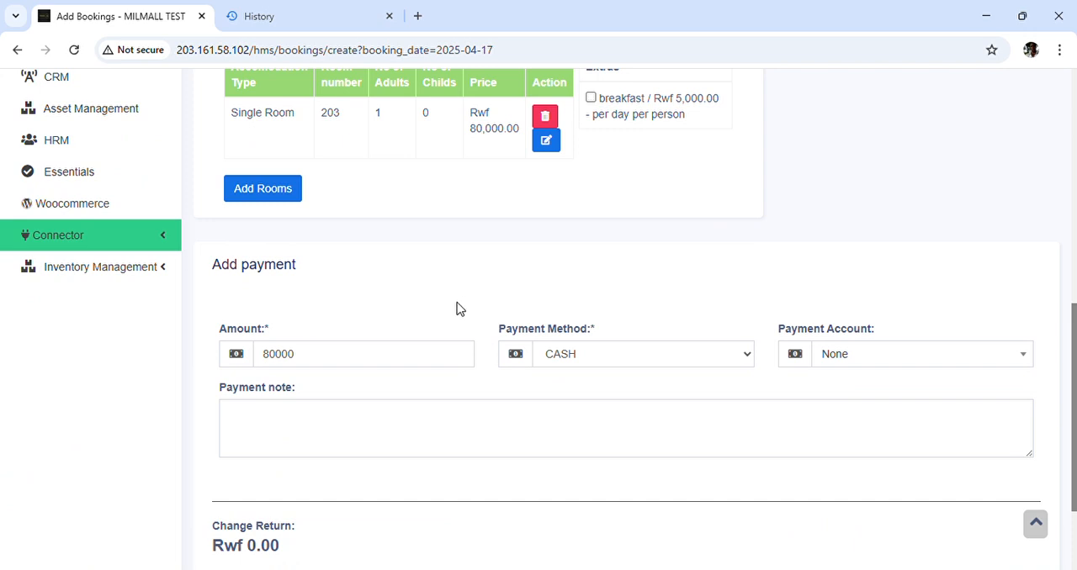
pyautogui.doubleClick(390, 366)
pyautogui.write('40,000')
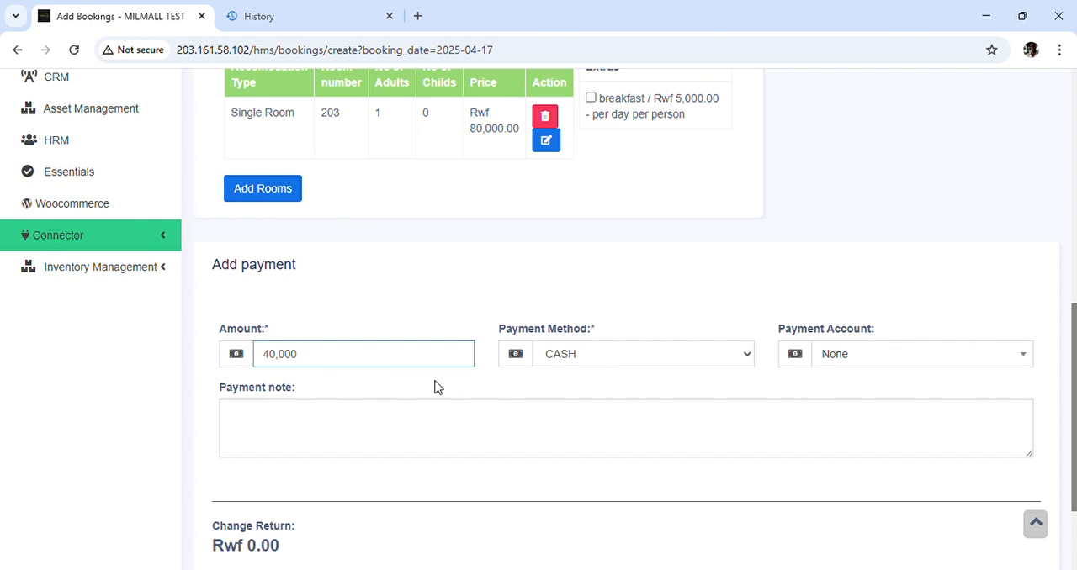
pyautogui.click(615, 362)
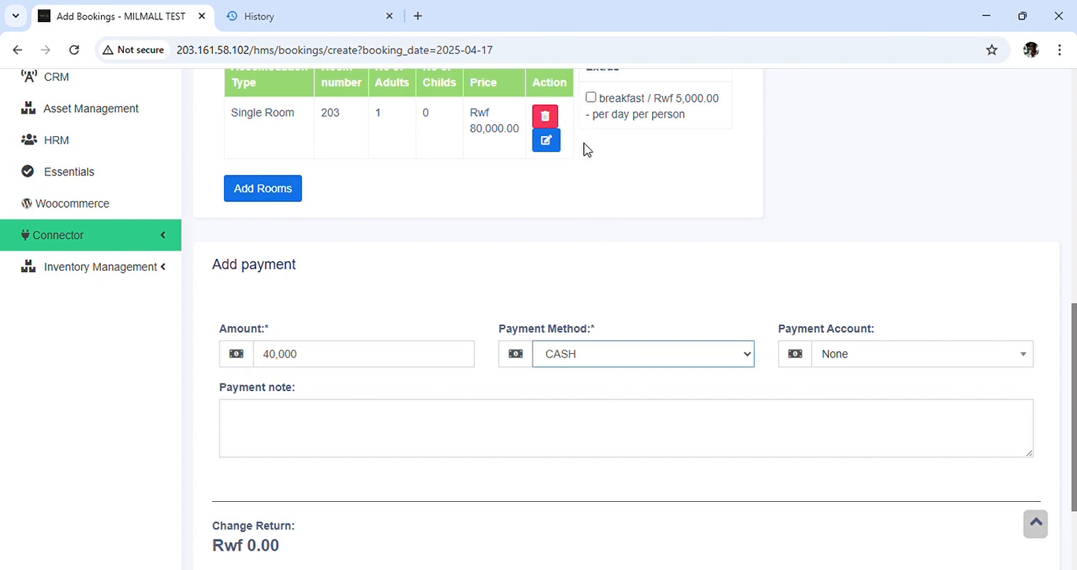
pyautogui.press('Down')
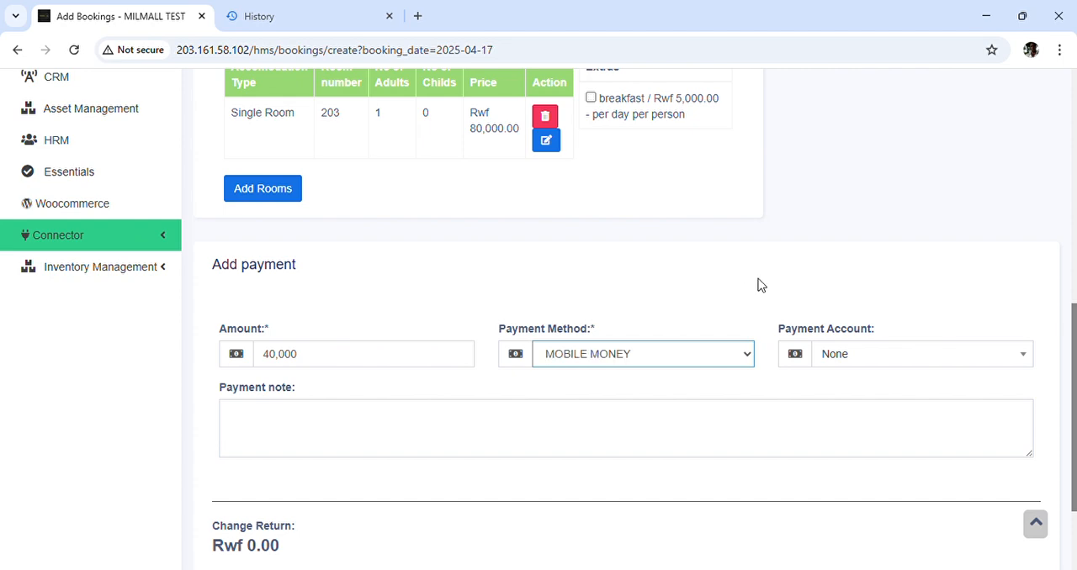
# Assign the payment to the MOMO Retail account and save the booking
pyautogui.click(835, 357)
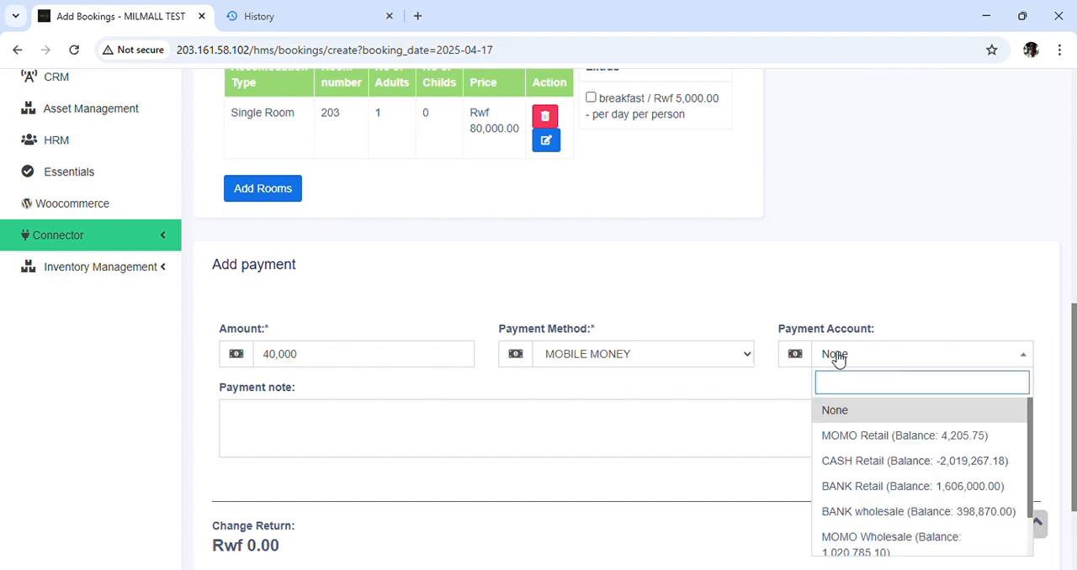
pyautogui.click(873, 444)
pyautogui.scroll(-3, 661, 426)
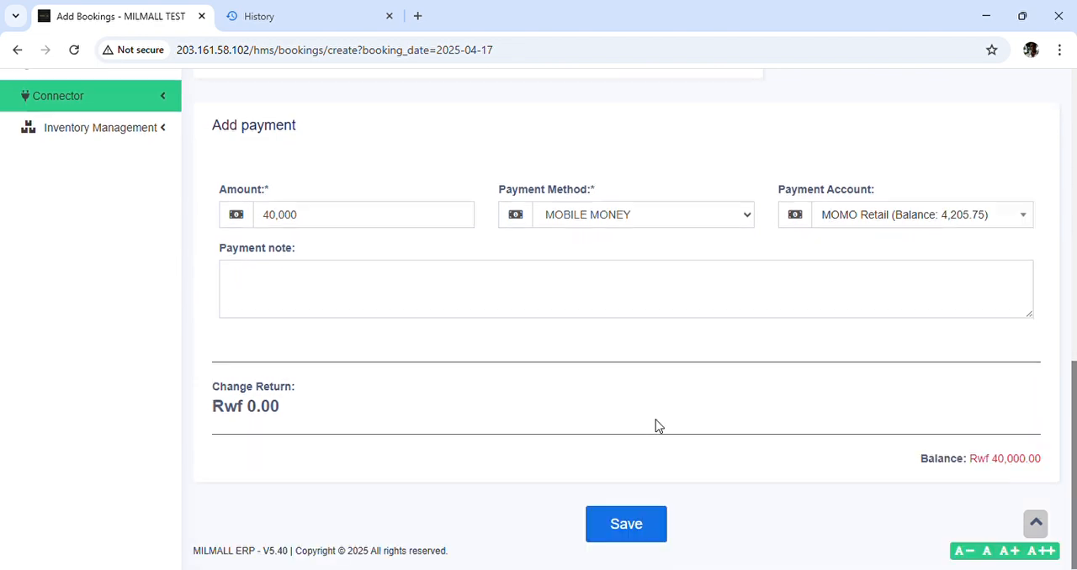
pyautogui.click(633, 526)
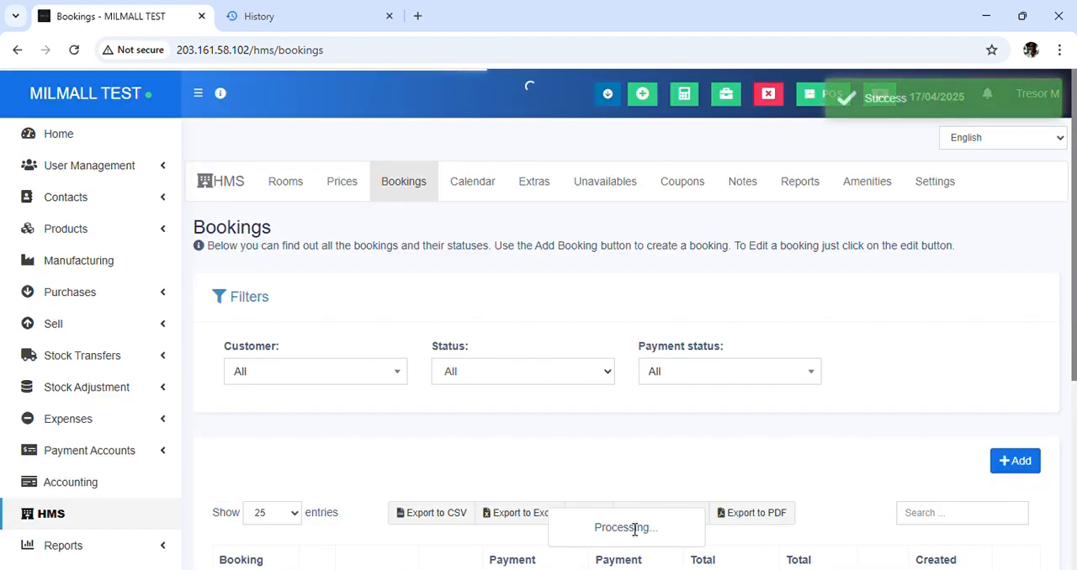
# Check in the newly saved booking from the bookings list, keeping the proposed check-in date and time
pyautogui.scroll(-2, 509, 286)
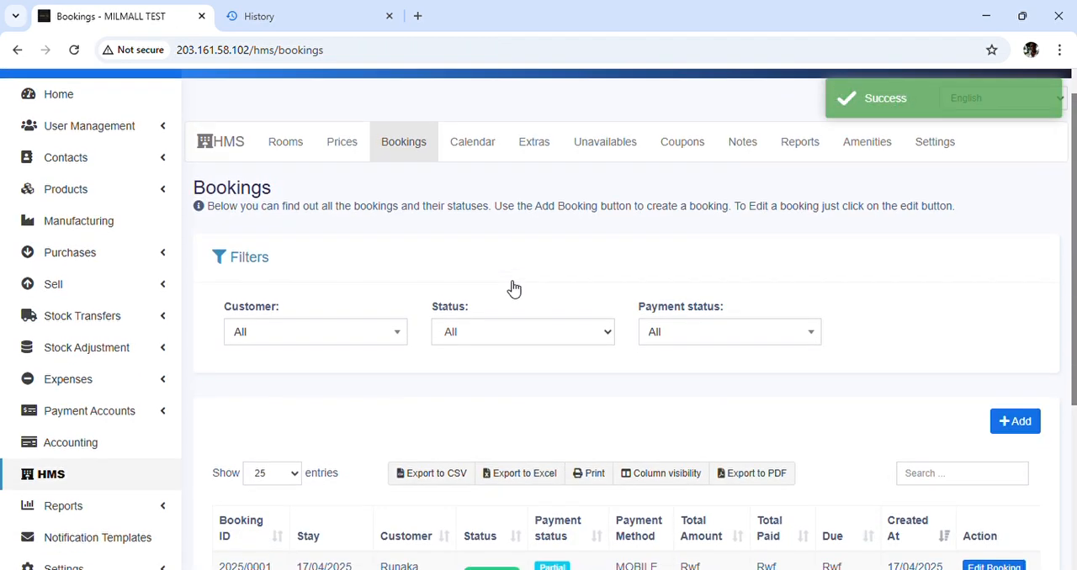
pyautogui.scroll(-2, 507, 281)
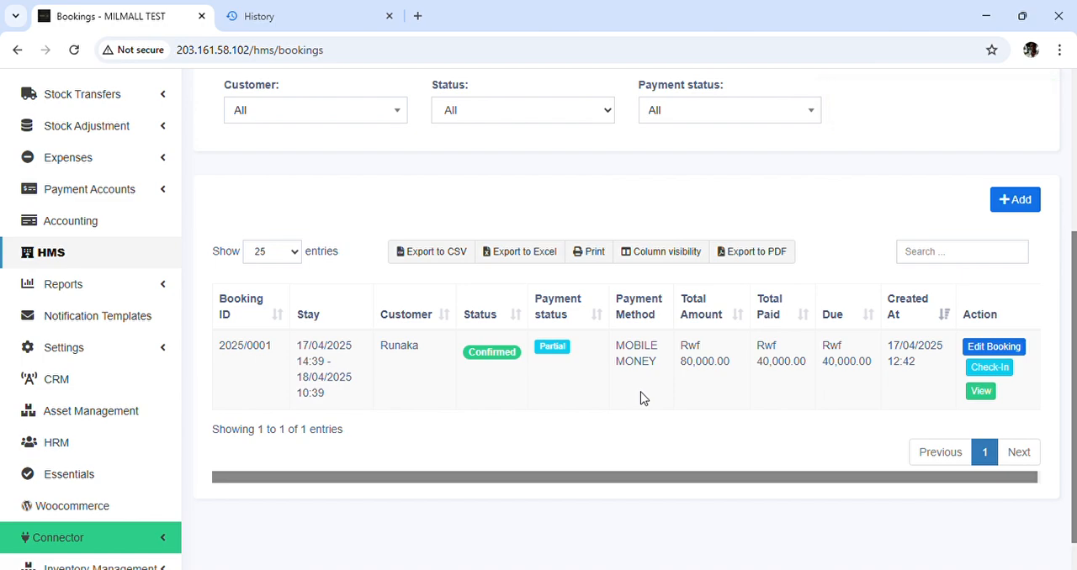
pyautogui.scroll(3, 555, 223)
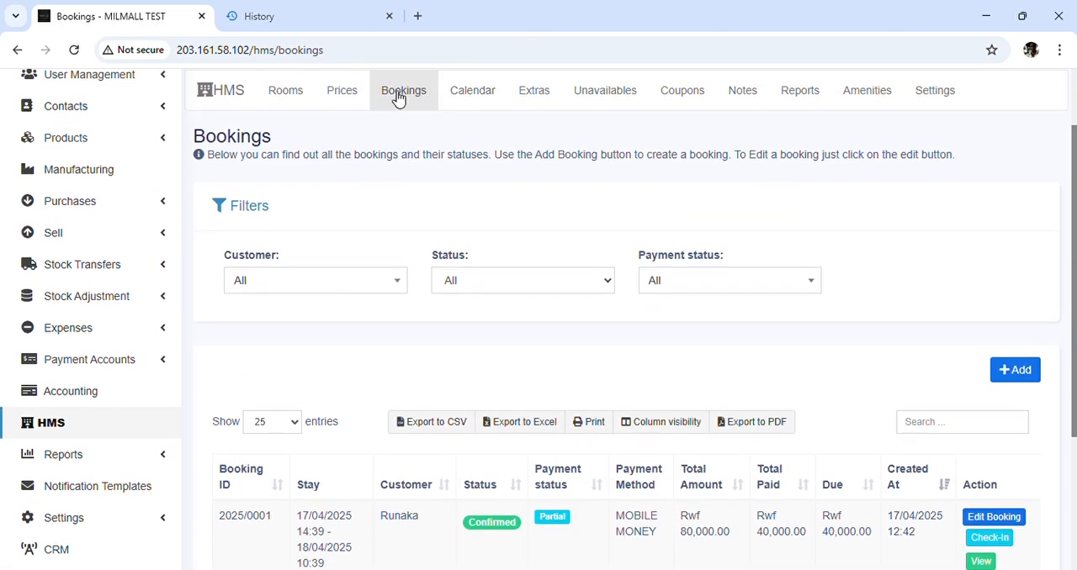
pyautogui.scroll(-1, 627, 380)
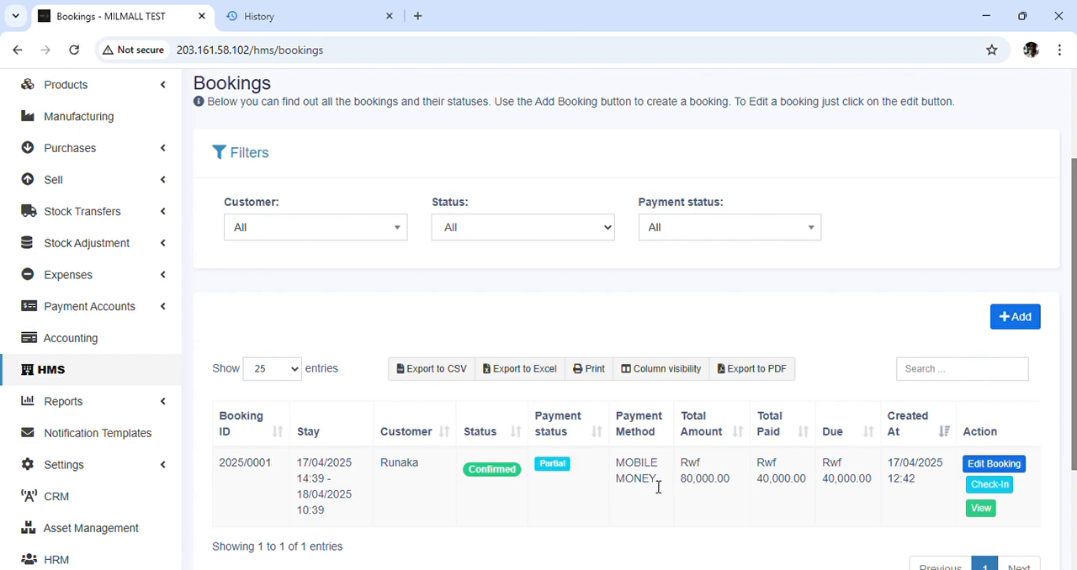
pyautogui.click(1001, 487)
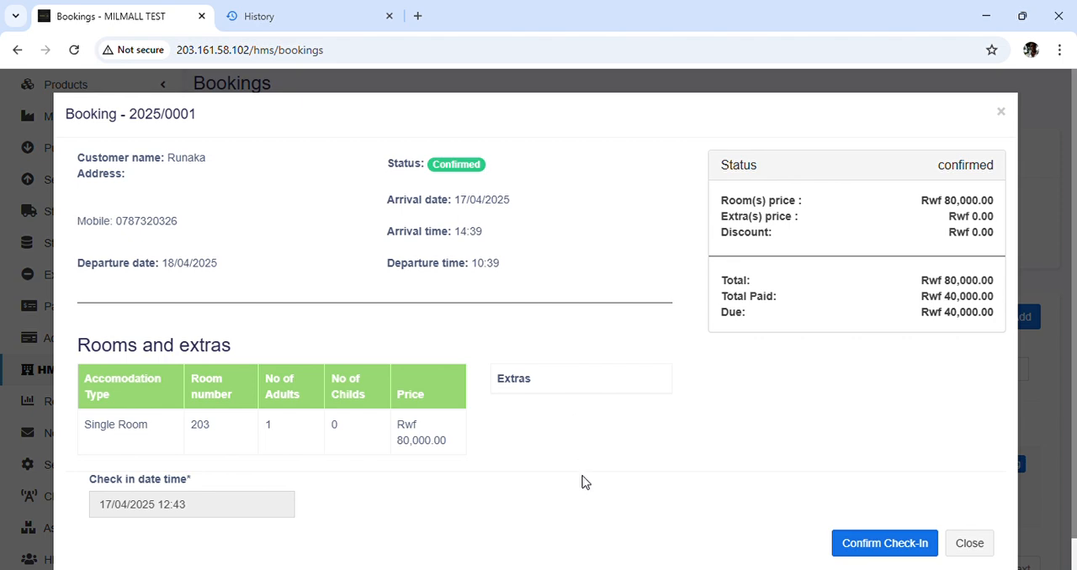
pyautogui.scroll(-1, 641, 474)
pyautogui.click(872, 522)
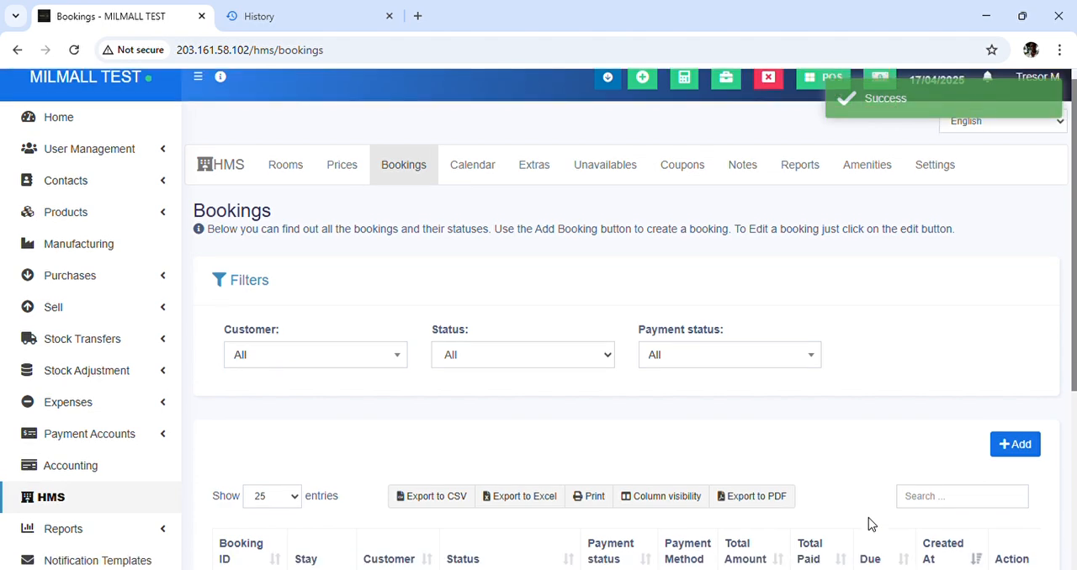
pyautogui.scroll(-2, 870, 523)
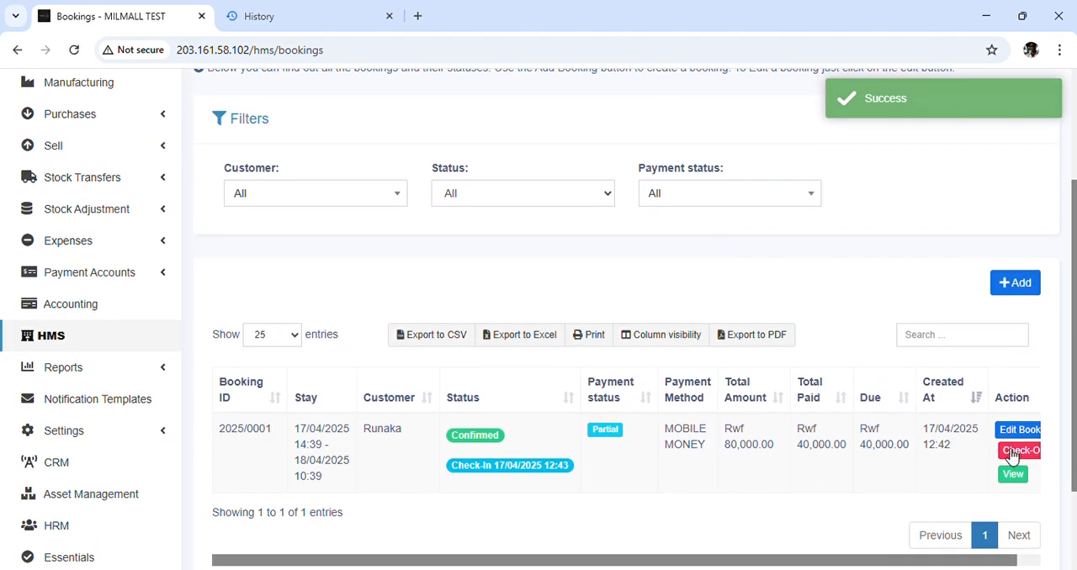